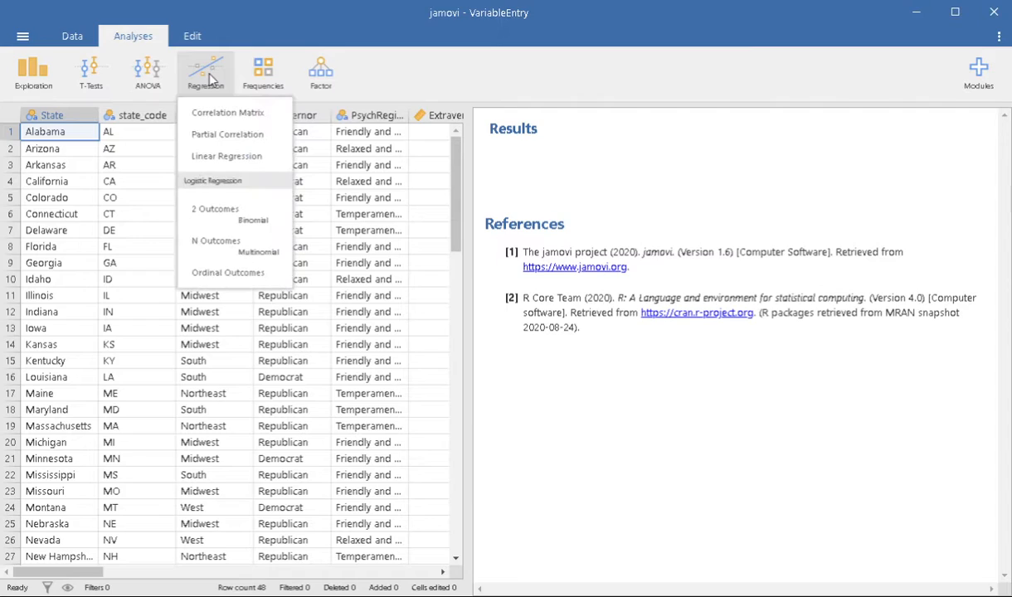
Step: Start a linear regression with Openness as the dependent variable
left_click(232, 160)
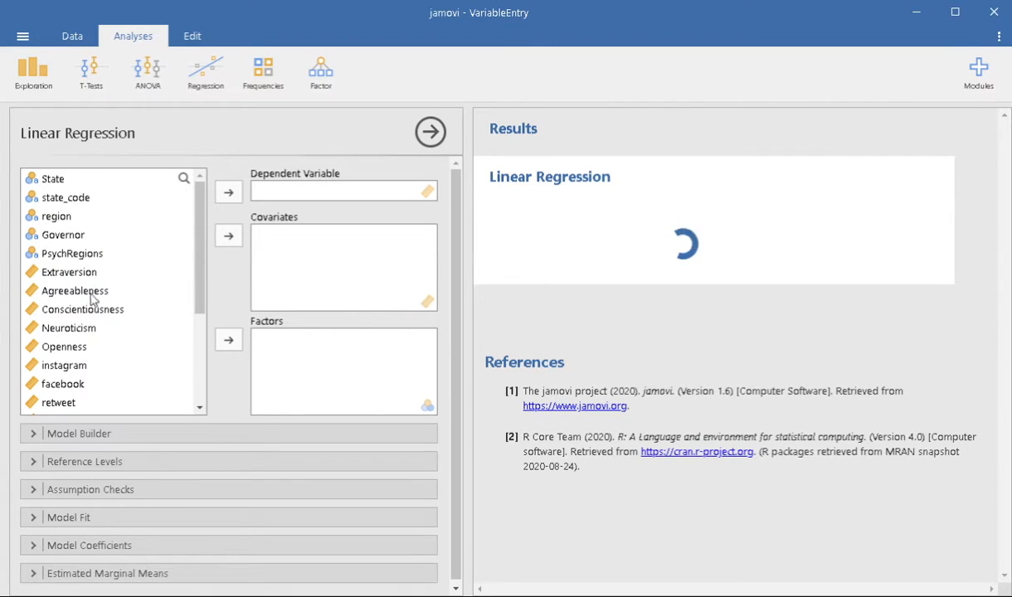
left_click(79, 347)
left_click(229, 193)
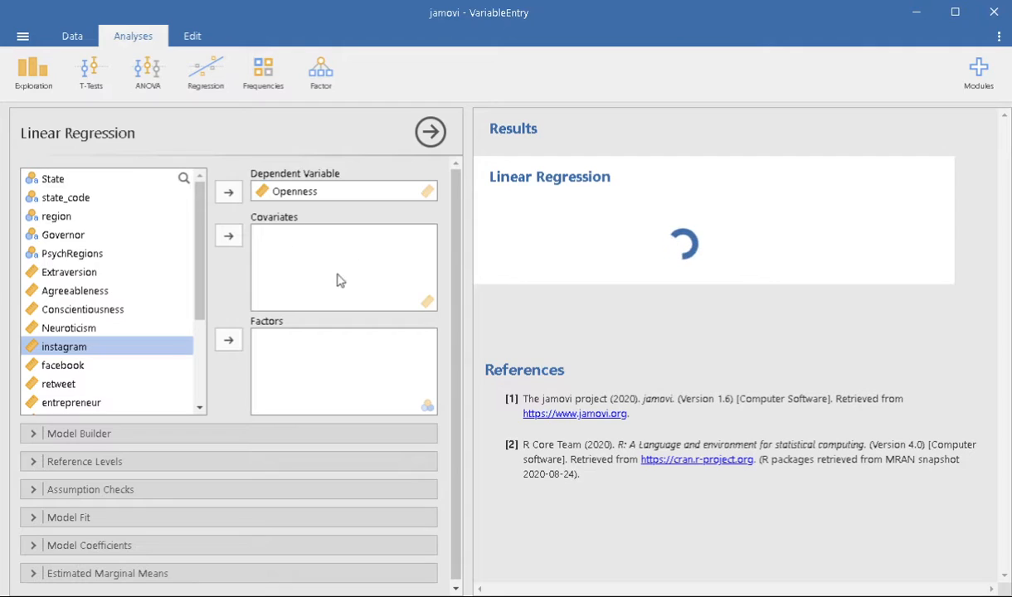
Step: Assign all variables from instagram through modern dance as covariates and Governor as a factor
scroll(130, 324, "down", 2)
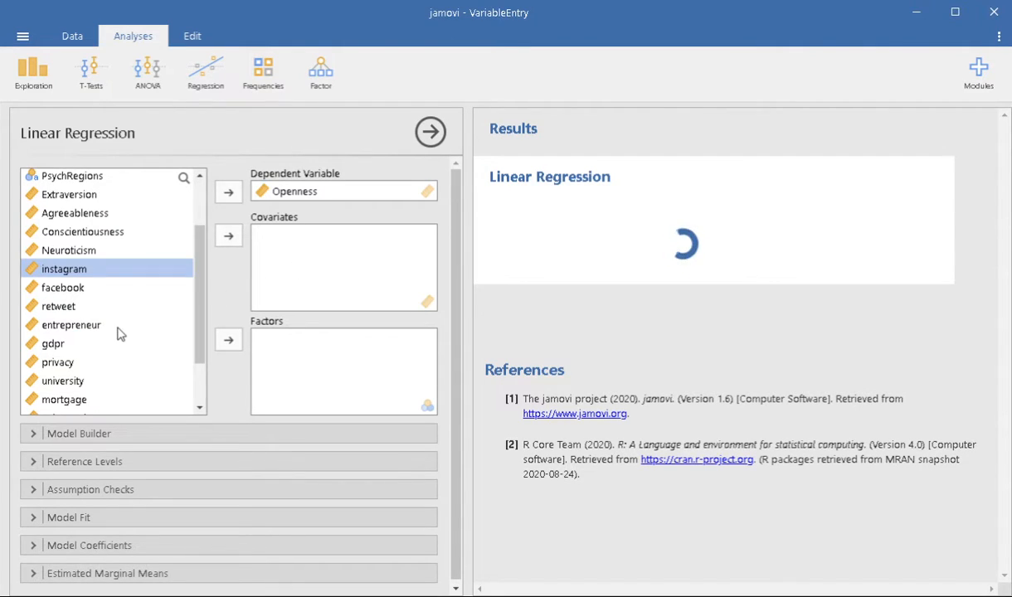
scroll(112, 316, "down", 2)
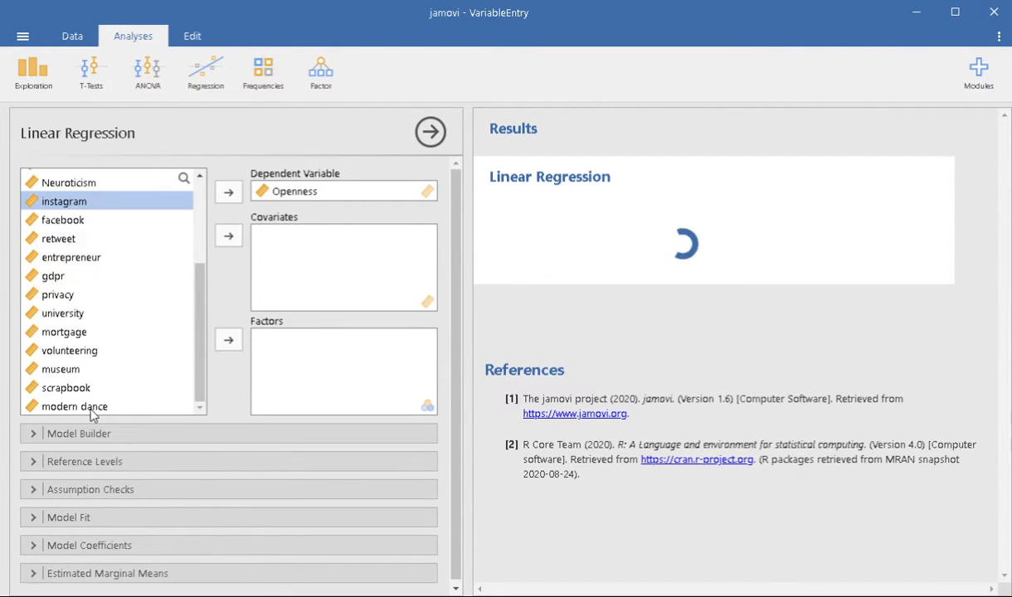
left_click(87, 404, "shift")
left_click(229, 236)
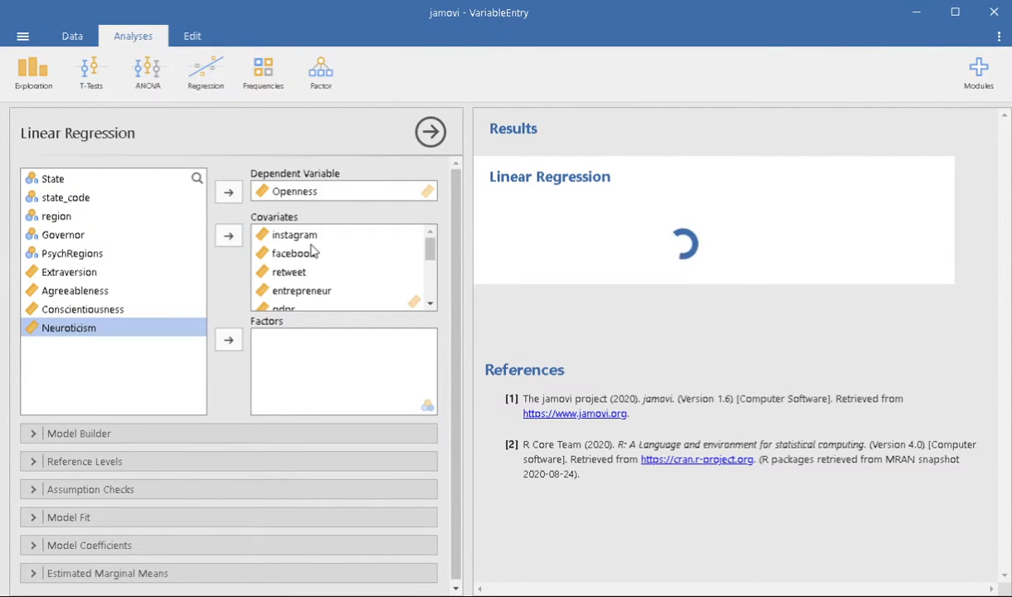
scroll(313, 284, "down", 5)
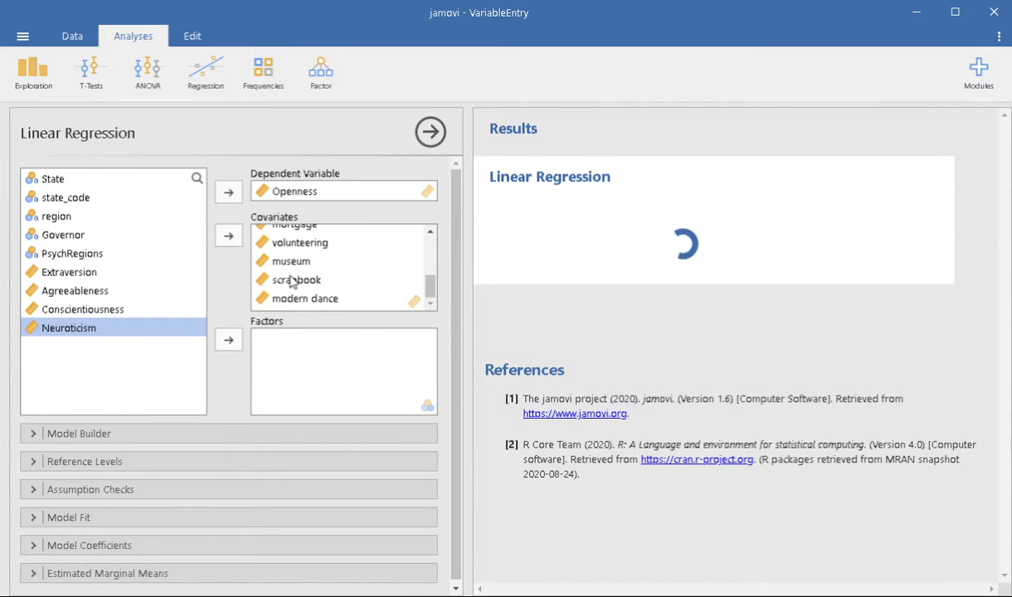
left_click_drag(95, 235, 312, 359)
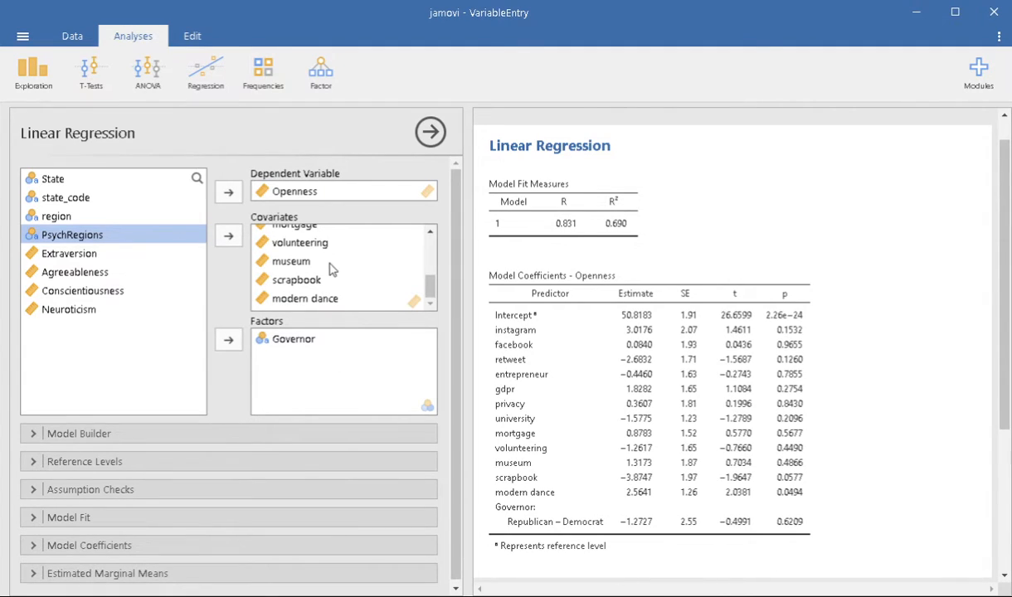
Step: Remove the predictors instagram, facebook, retweet, entrepreneur, gdpr, privacy and university from Block 1 of the regression model
left_click(184, 440)
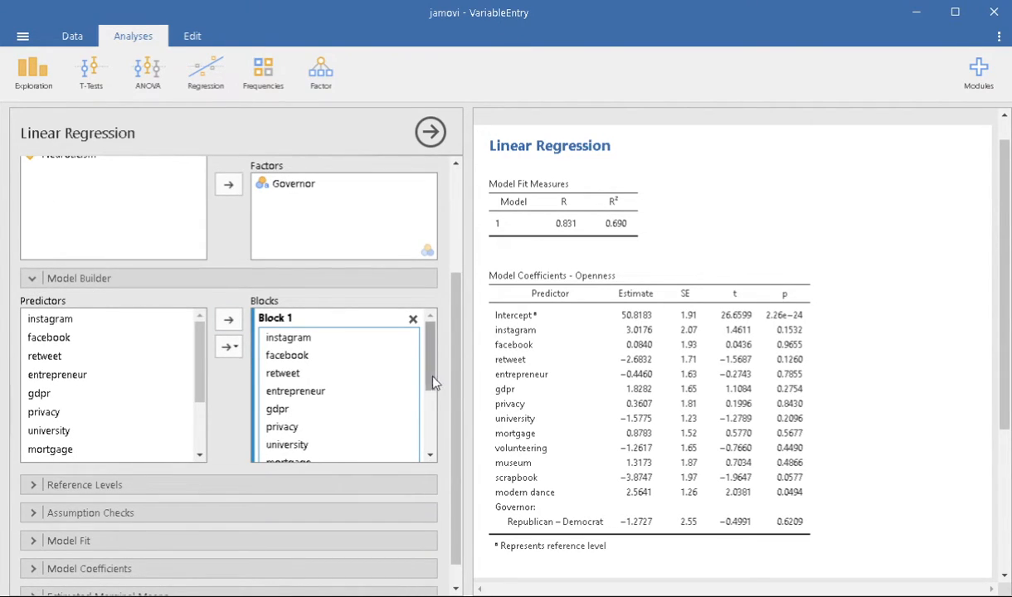
mouse_move(430, 378)
left_mouse_down()
mouse_move(431, 432)
mouse_move(424, 374)
left_mouse_up()
left_click(304, 336)
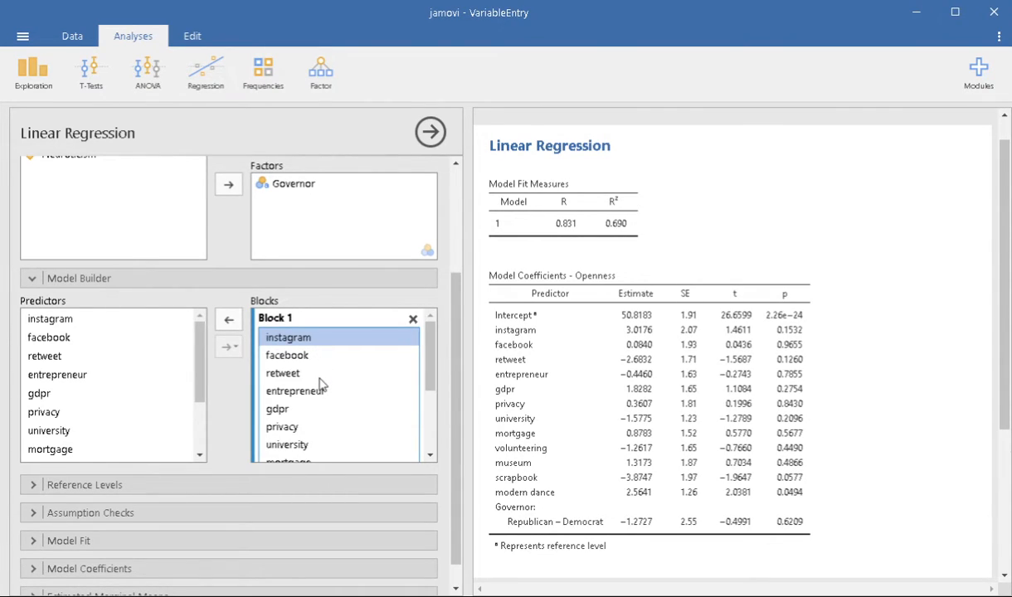
left_click(305, 356, "ctrl")
left_click(307, 375, "ctrl")
left_click(307, 392, "ctrl")
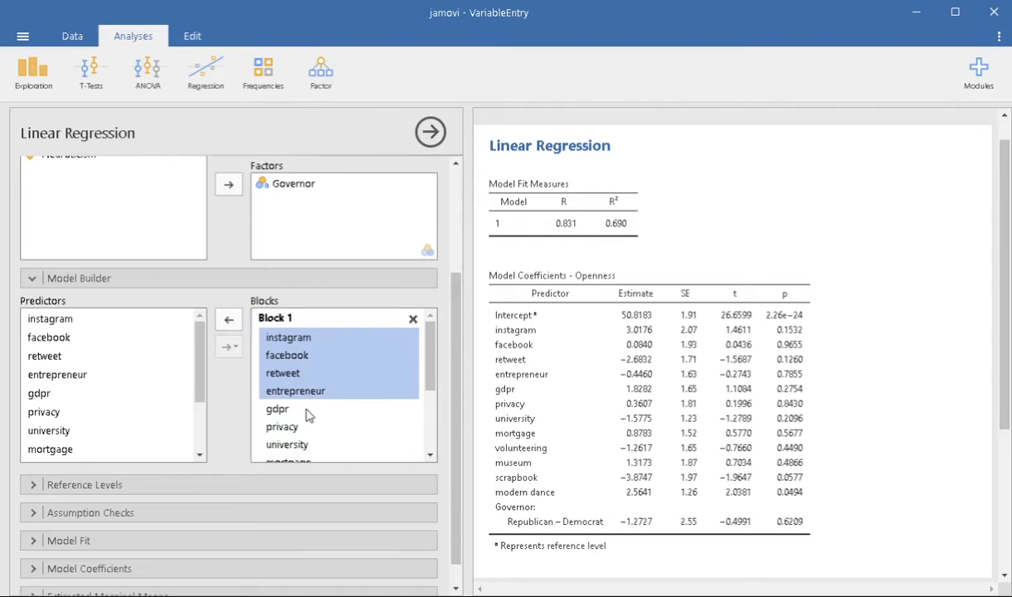
left_click(301, 412, "ctrl")
left_click(308, 427, "ctrl")
left_click(306, 446, "ctrl")
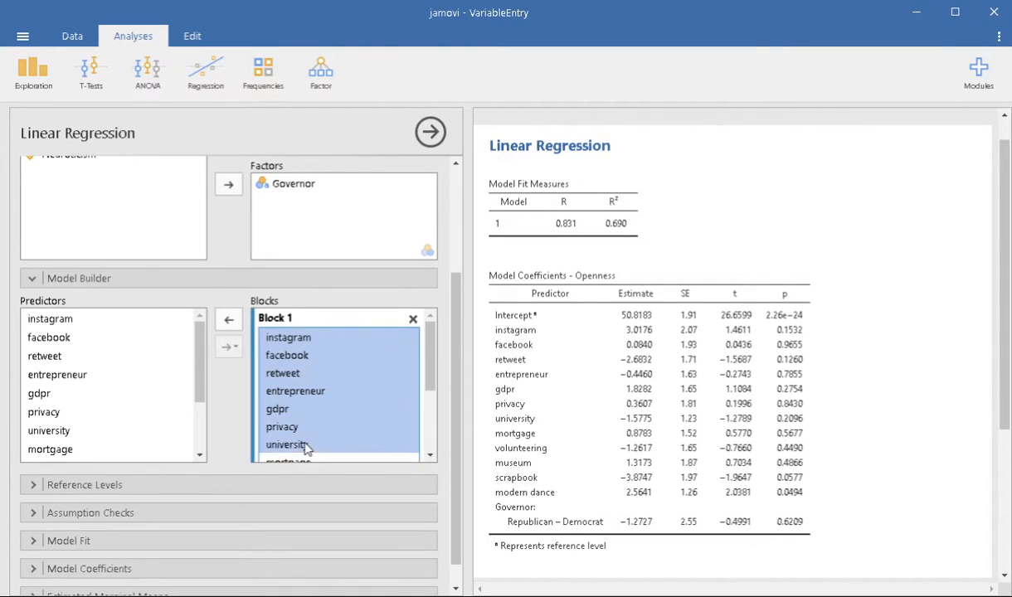
left_click(228, 320)
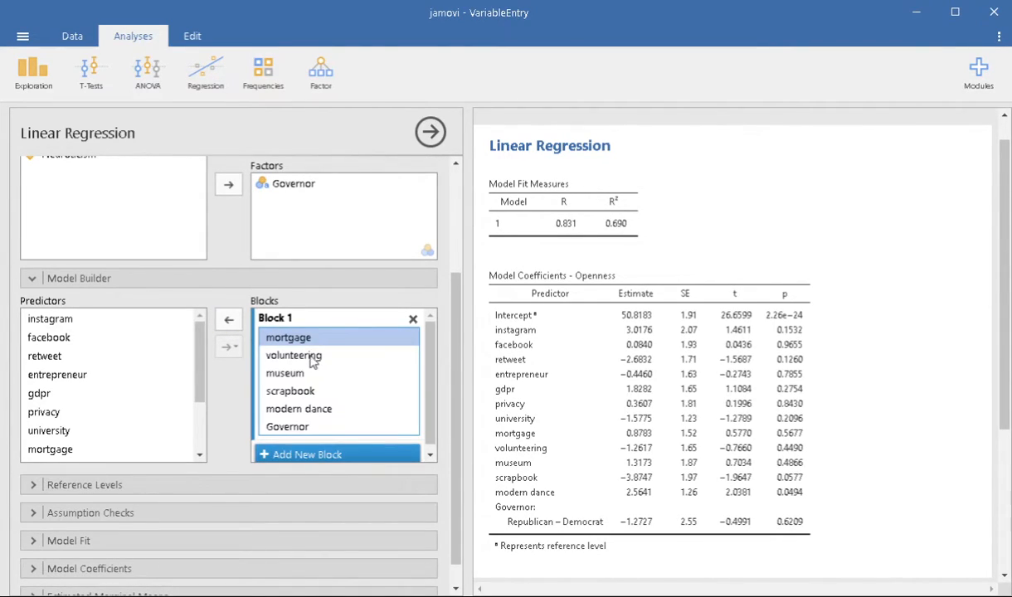
Step: Clear the rest of Block 1 by removing mortgage, volunteering, museum, scrapbook, modern dance and Governor
left_click(311, 357, "ctrl")
left_click(307, 373, "ctrl")
left_click(307, 392, "ctrl")
key("Delete")
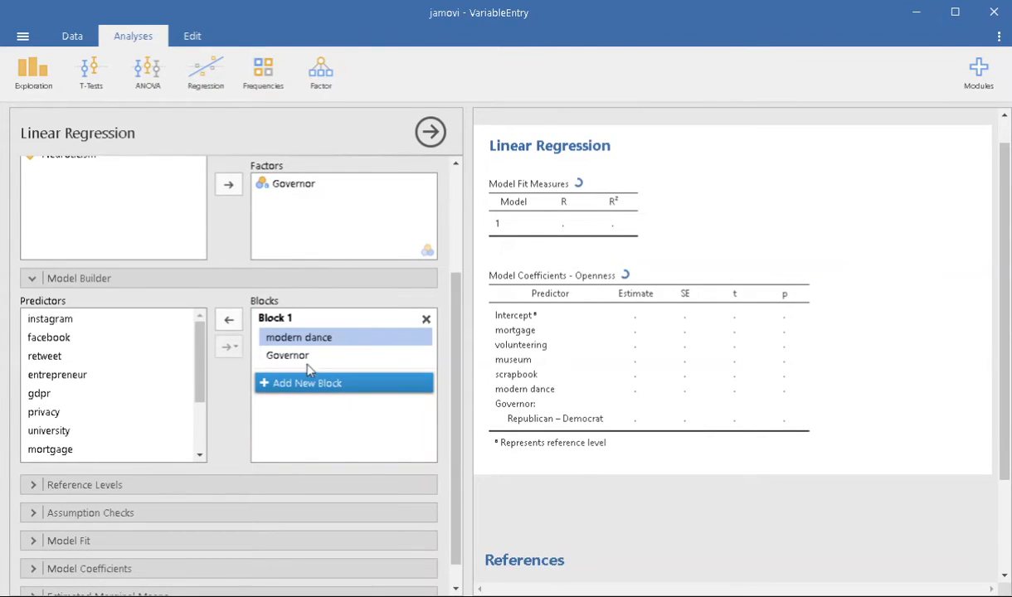
left_click(282, 355, "ctrl")
left_click(229, 319)
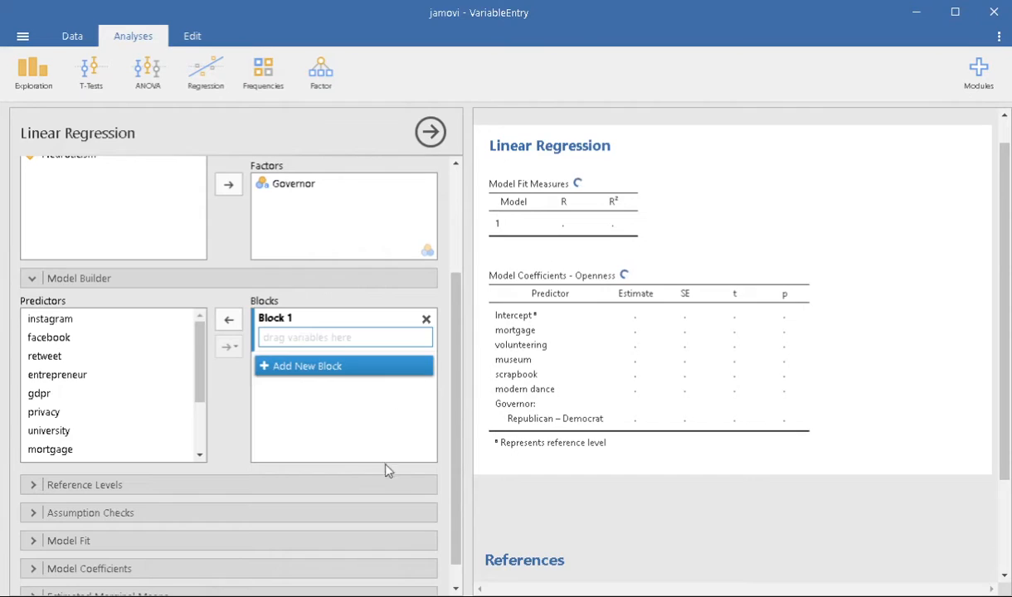
Step: Add Governor as the only predictor in Block 1
scroll(387, 458, "up", 3)
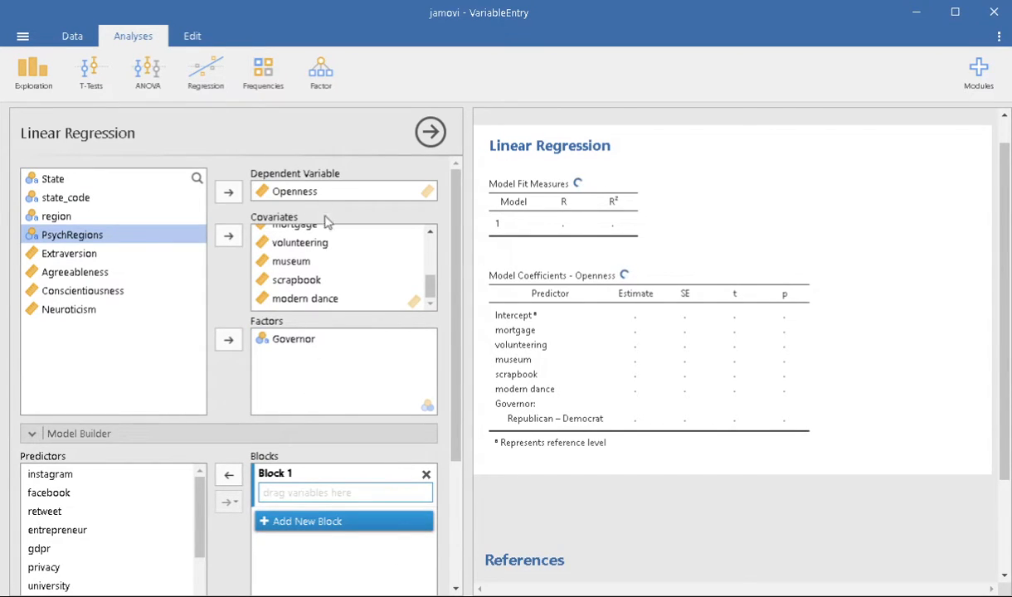
scroll(339, 366, "down", 2)
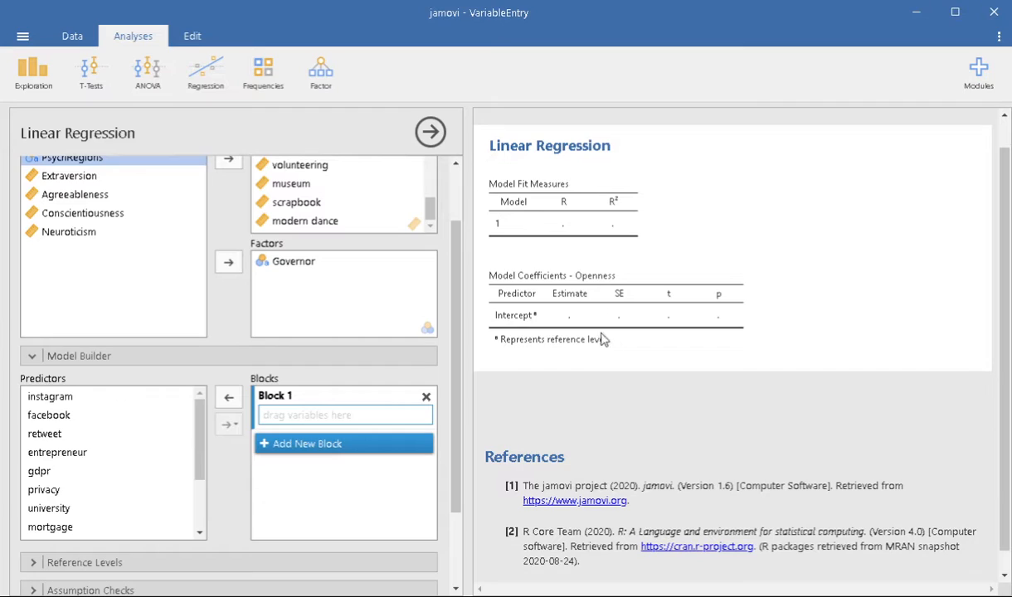
scroll(386, 324, "up", 2)
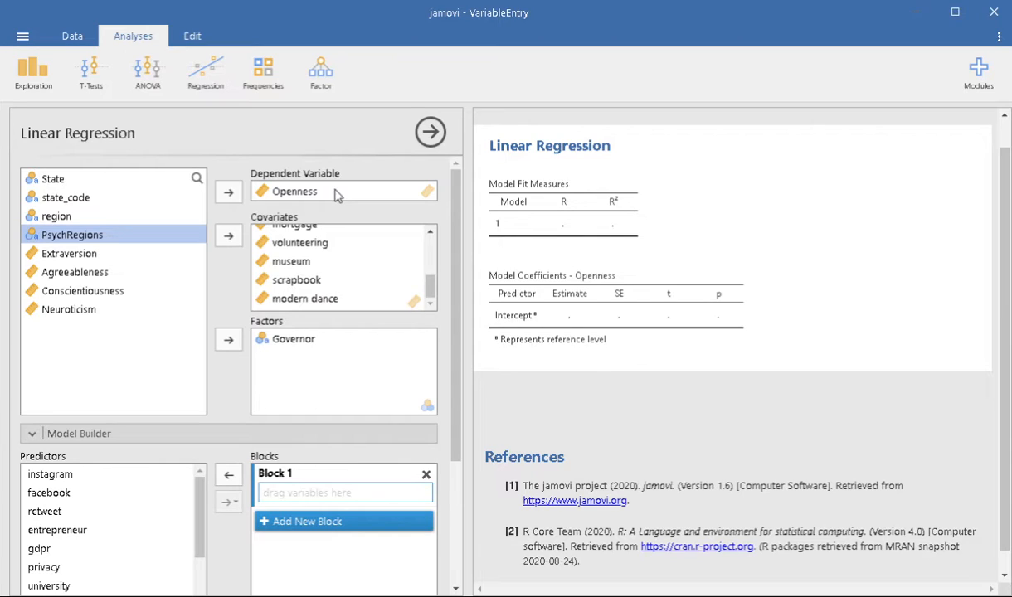
scroll(332, 241, "down", 3)
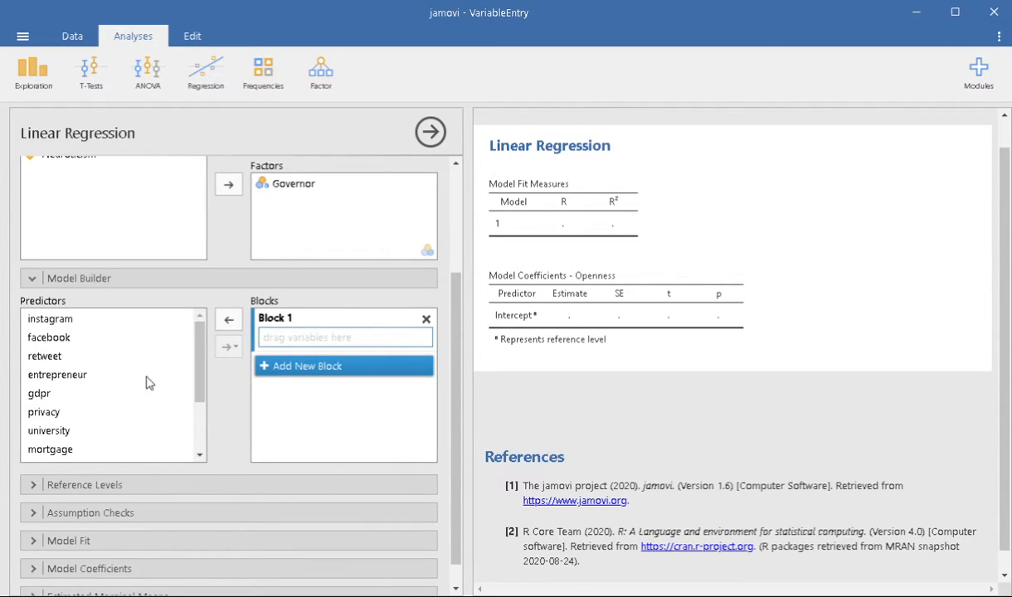
scroll(133, 398, "down", 3)
left_click(124, 453)
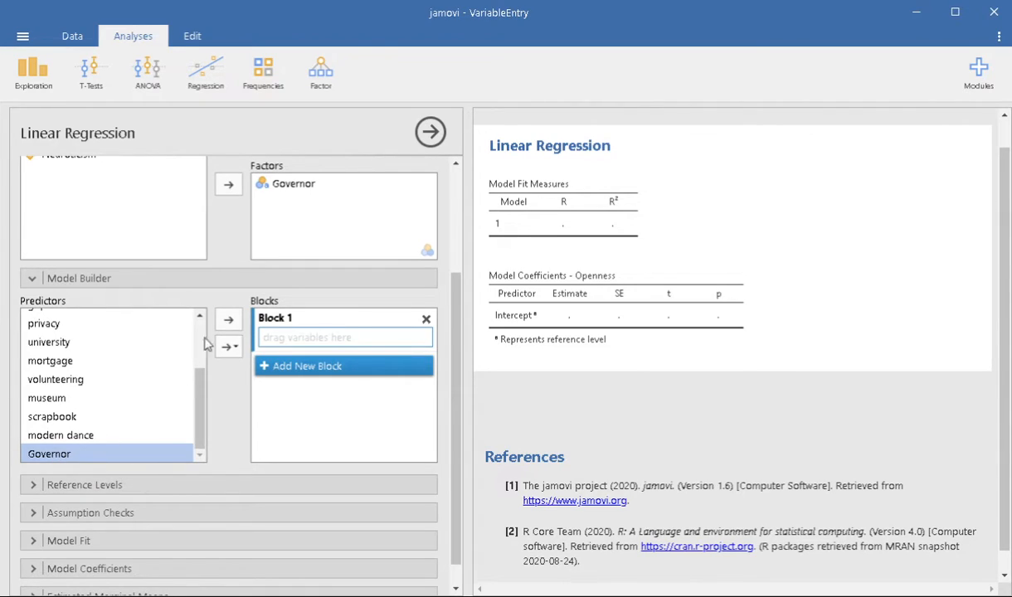
left_click(225, 323)
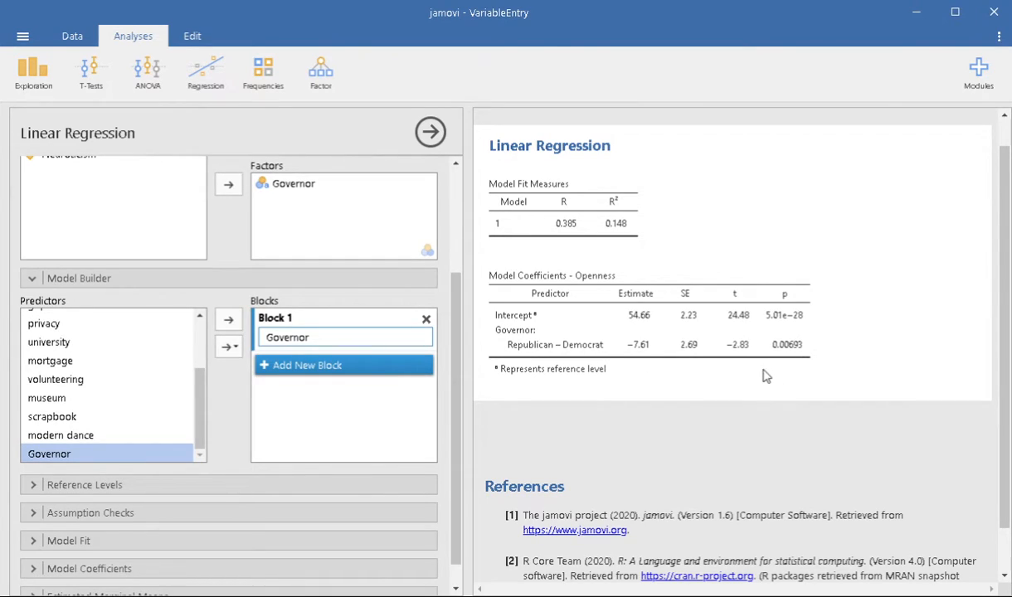
Step: Create a second block in the model and add museum, scrapbook and modern dance to it
scroll(358, 414, "up", 3)
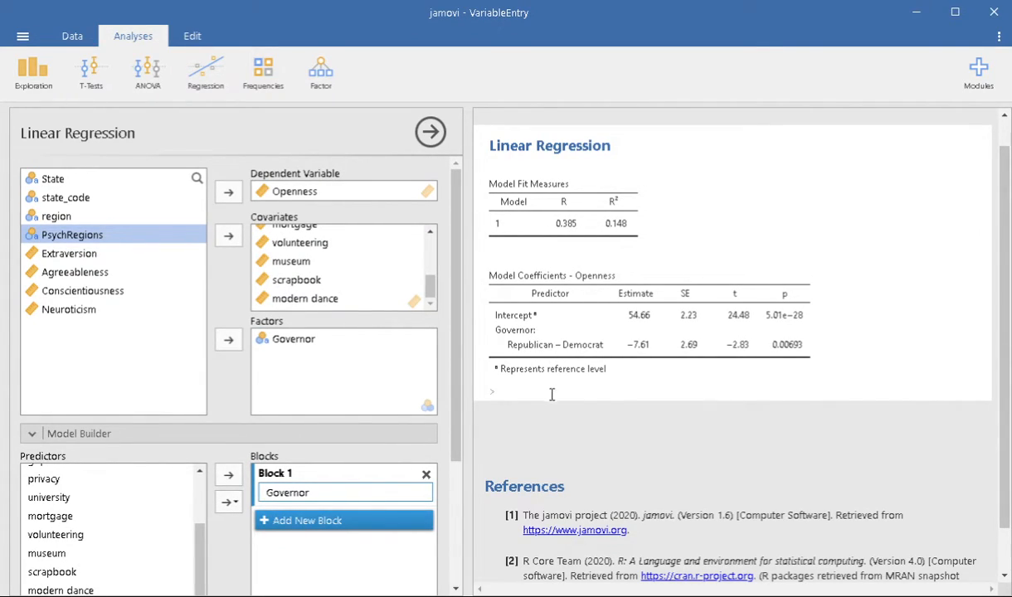
scroll(402, 397, "down", 1)
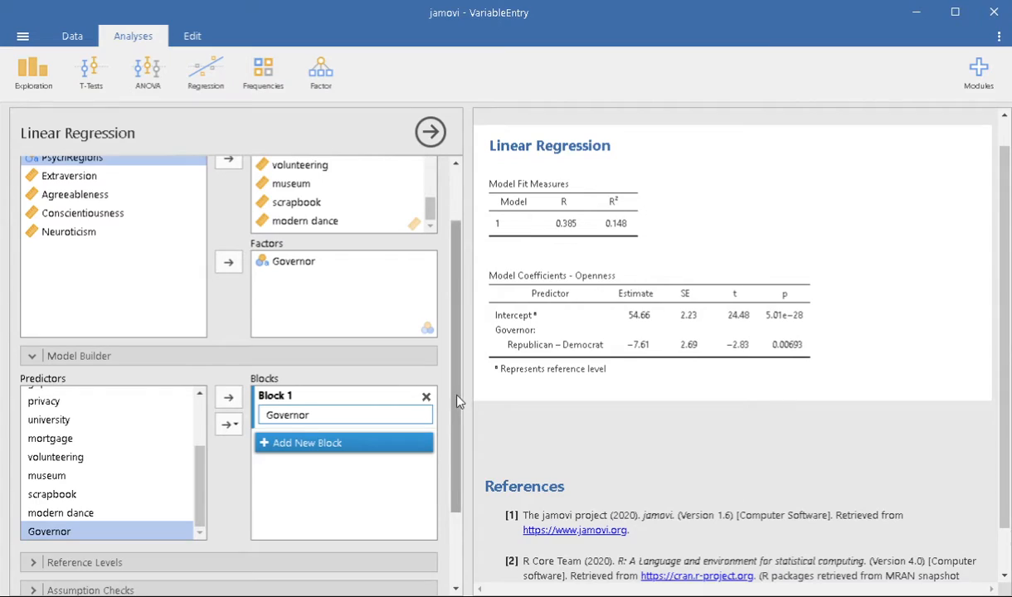
scroll(444, 384, "up", 1)
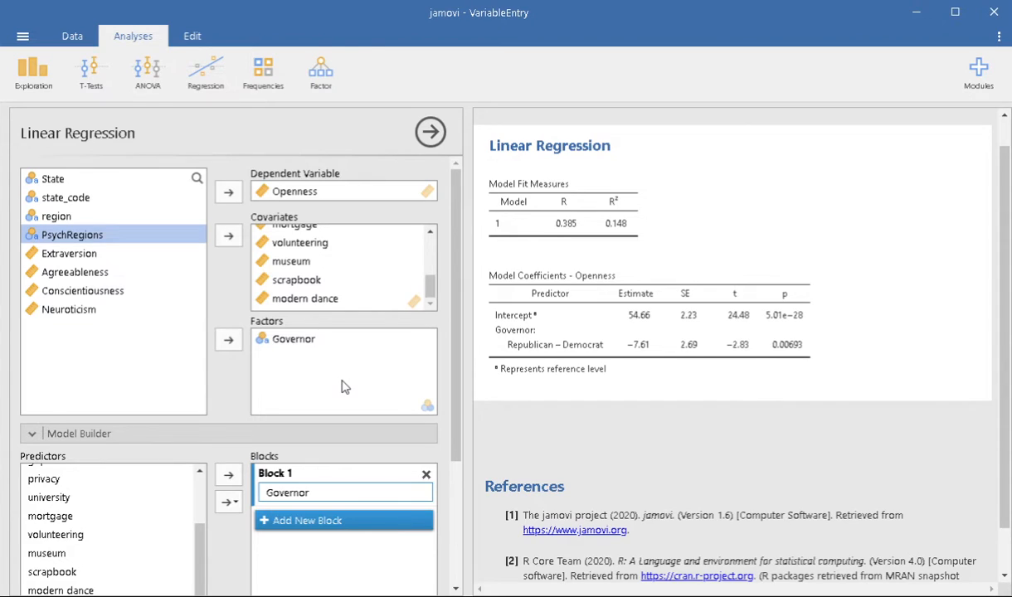
scroll(347, 378, "down", 1)
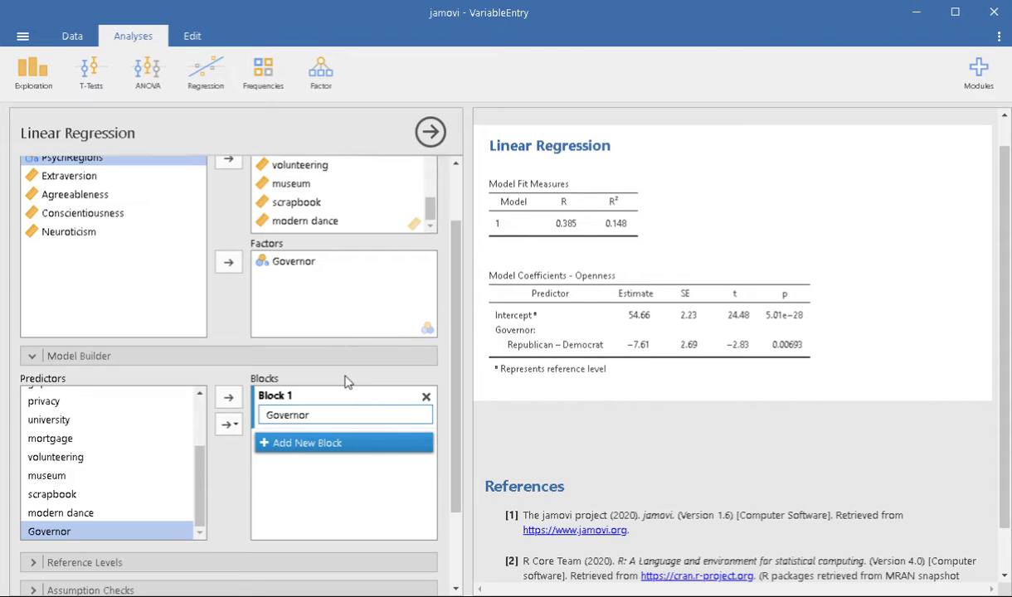
left_click(286, 448)
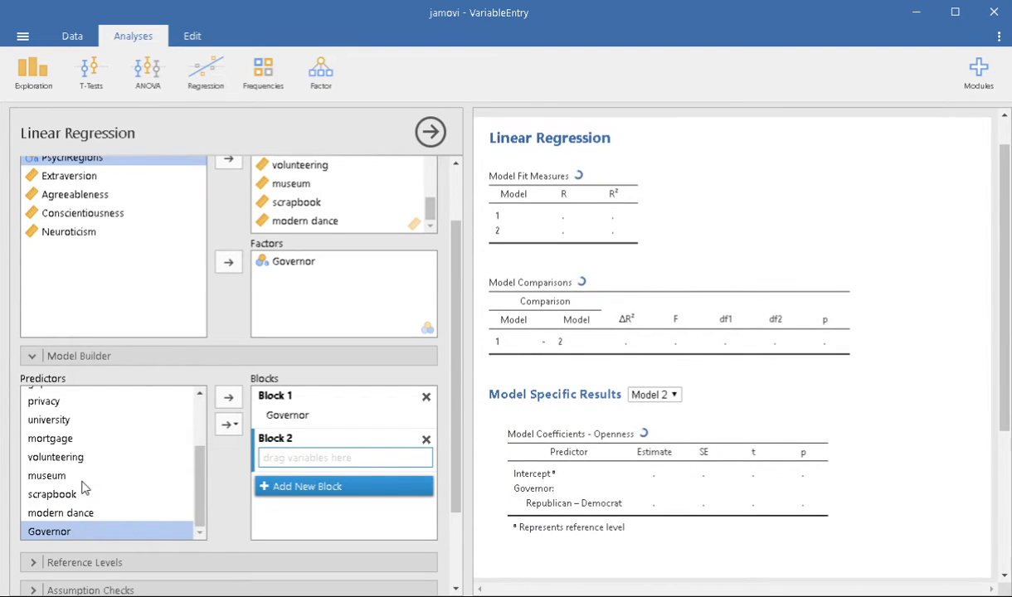
left_click(82, 479)
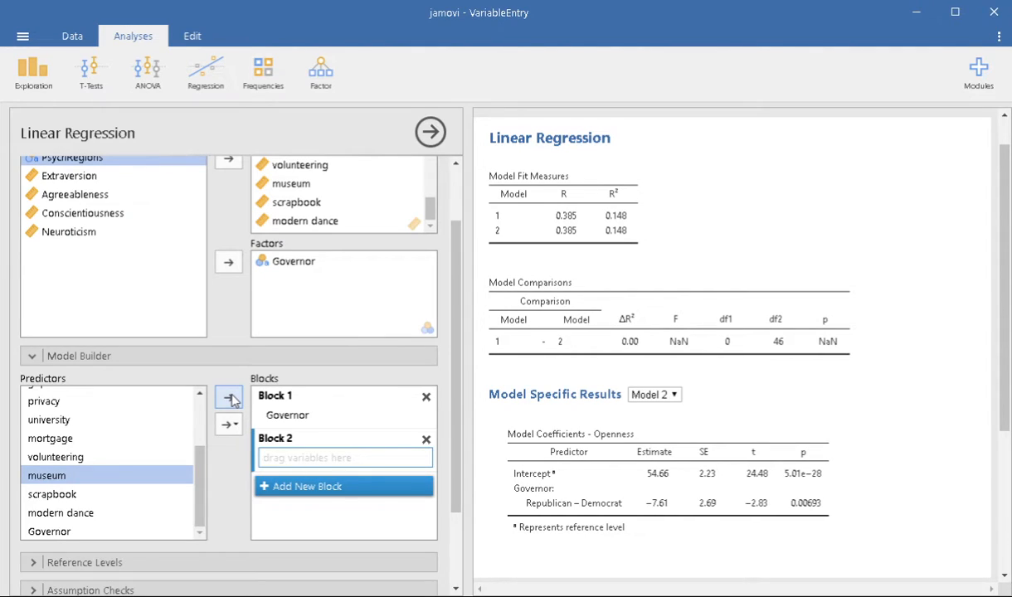
left_click(231, 399)
left_click(91, 494)
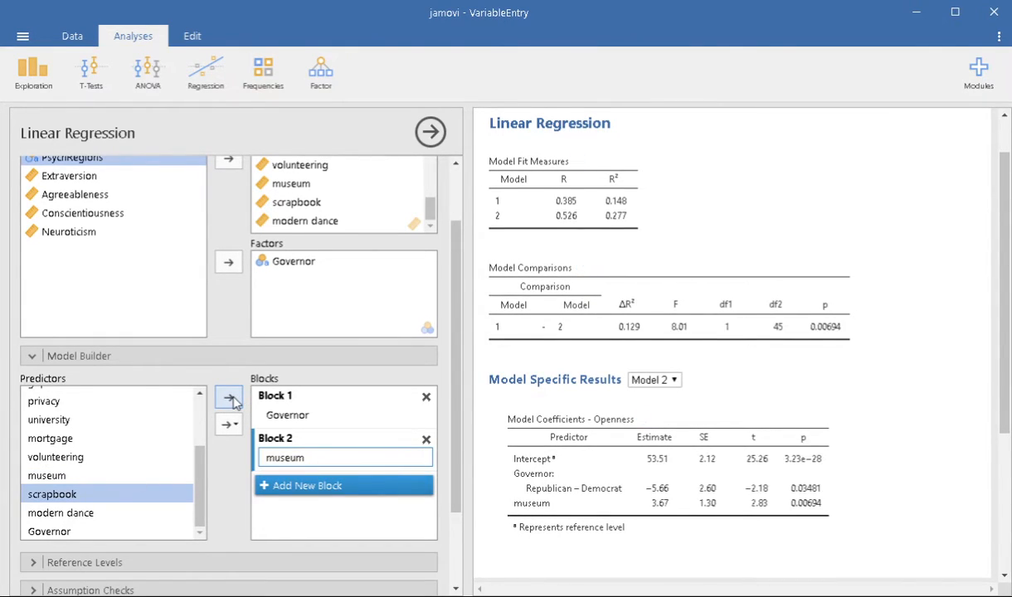
left_click(232, 401)
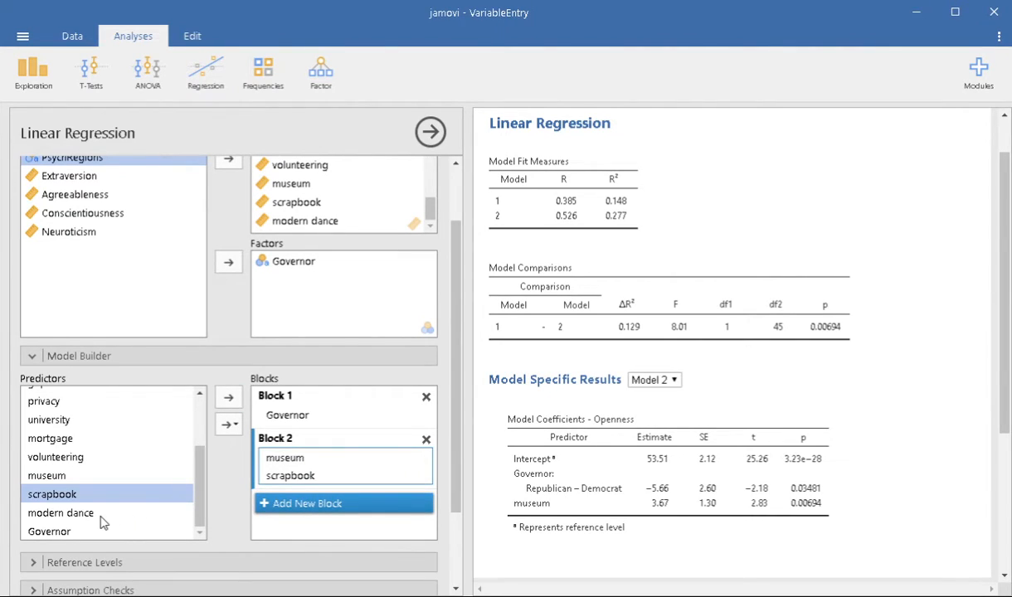
left_click(73, 513)
left_click(228, 397)
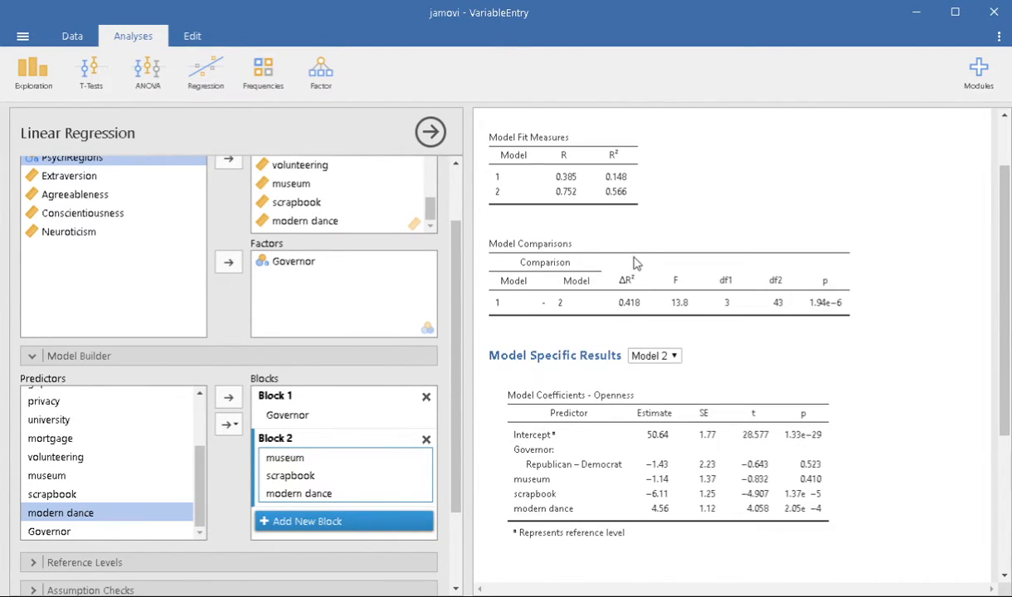
Step: Include Adjusted R² in the model fit measures
scroll(617, 282, "down", 1)
scroll(133, 506, "down", 3)
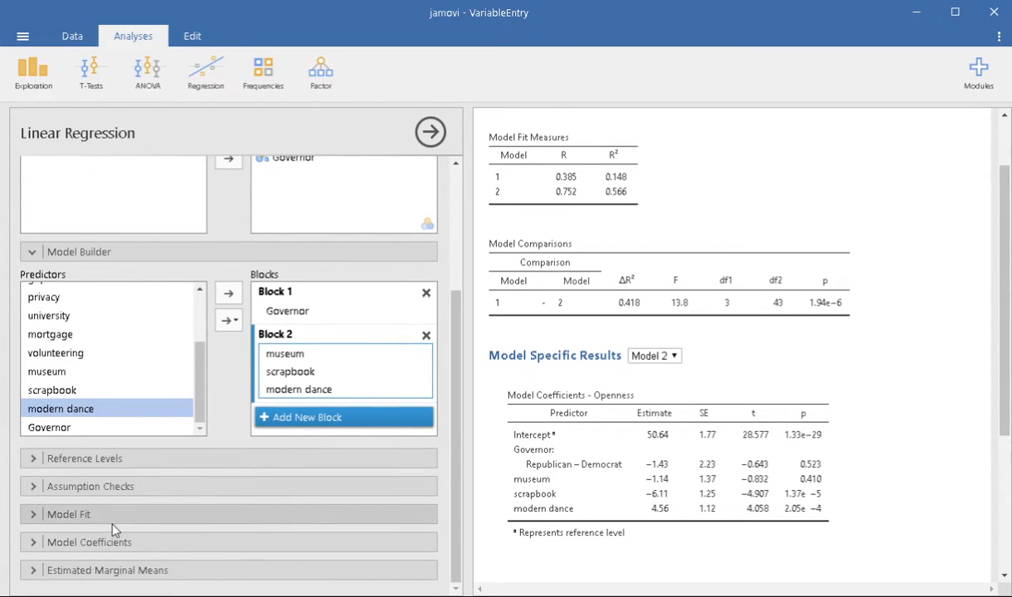
left_click(115, 516)
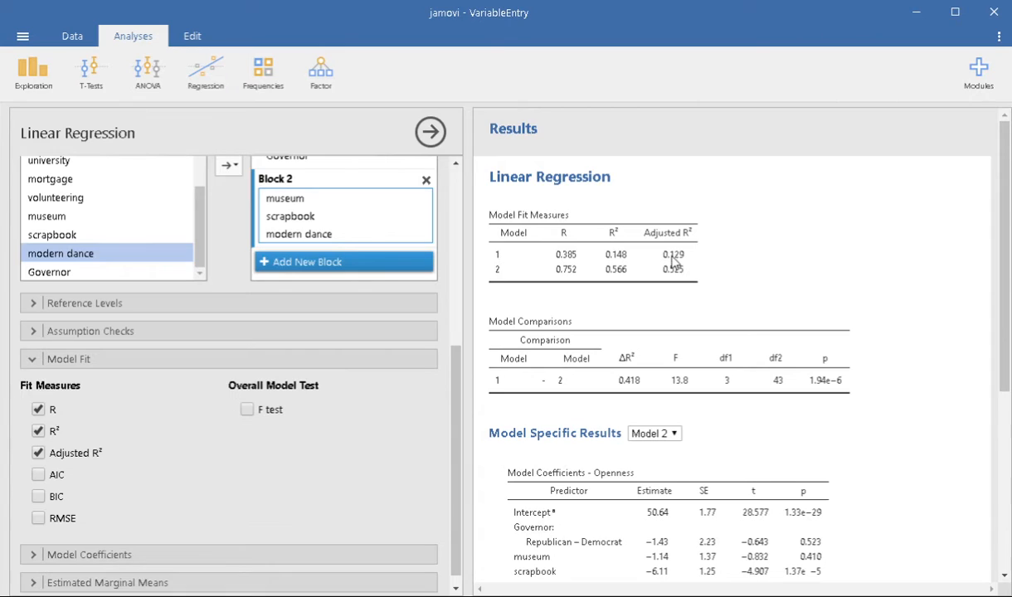
left_click(199, 358)
Step: Compare the coefficient tables of Model 1 and Model 2 in the model-specific results
scroll(733, 355, "down", 1)
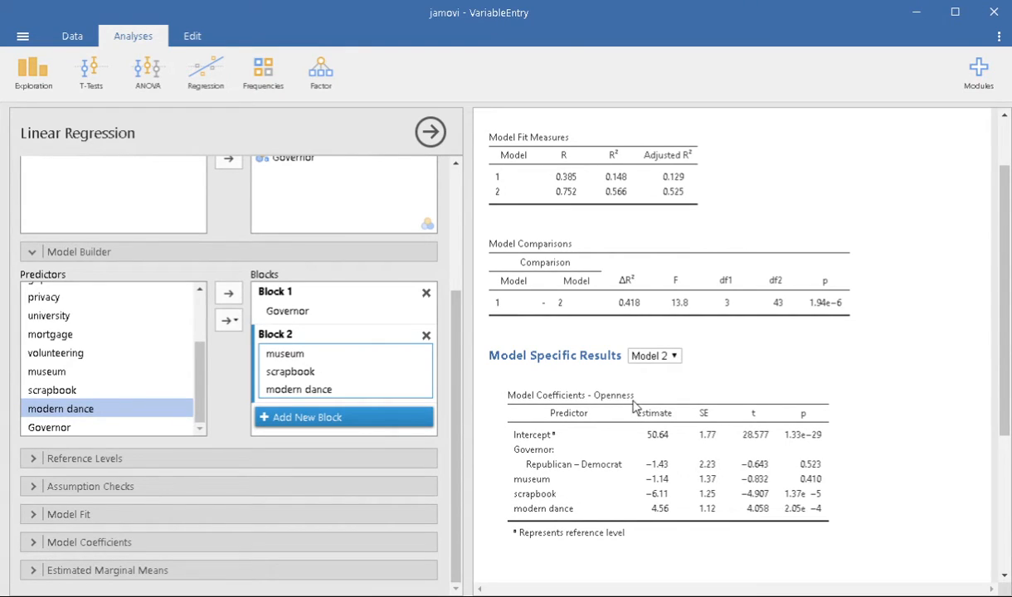
left_click(646, 357)
left_click(652, 372)
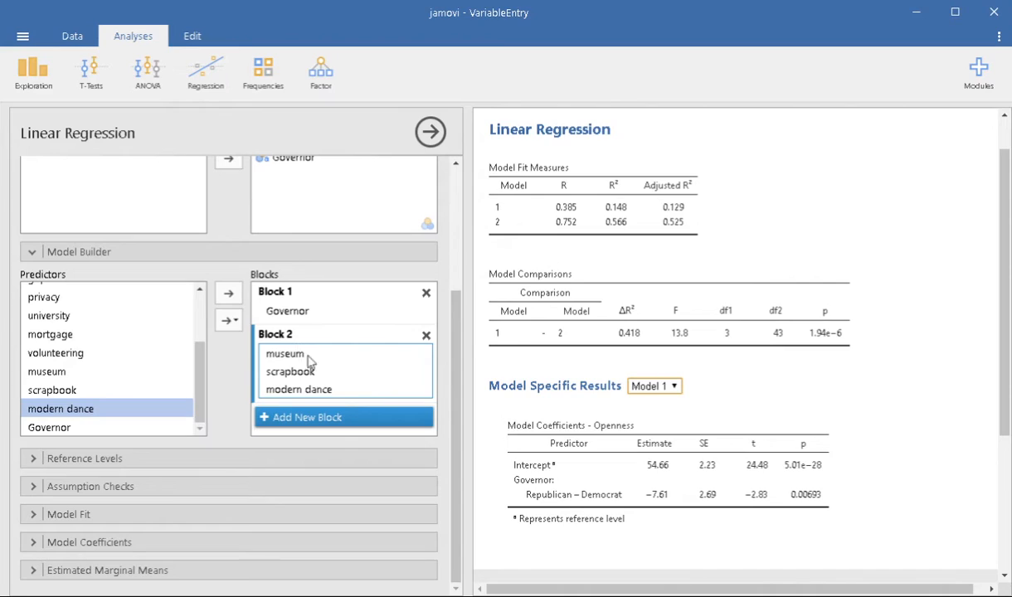
left_click(668, 389)
left_click(639, 407)
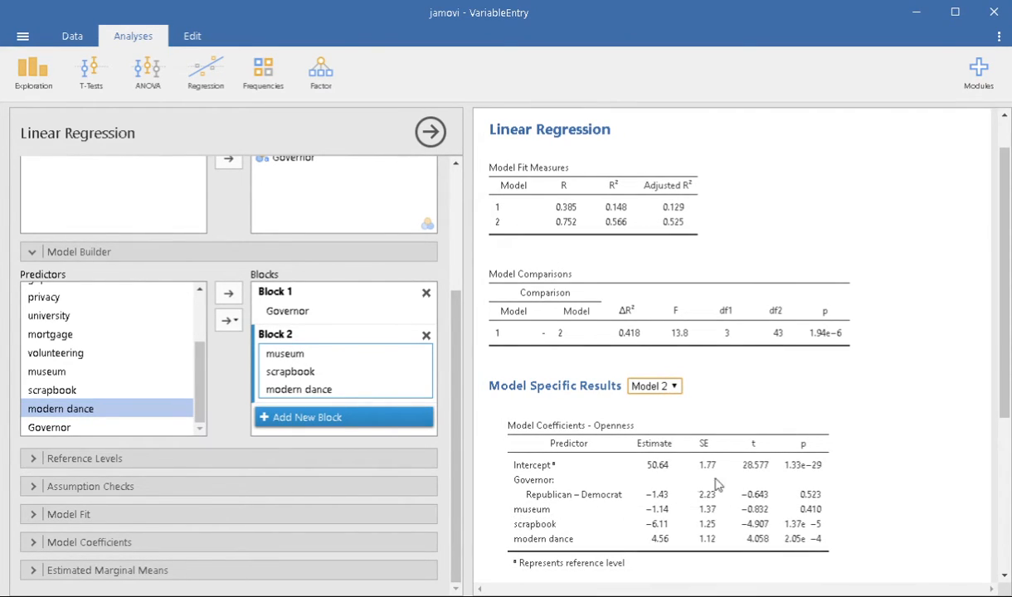
scroll(897, 410, "down", 2)
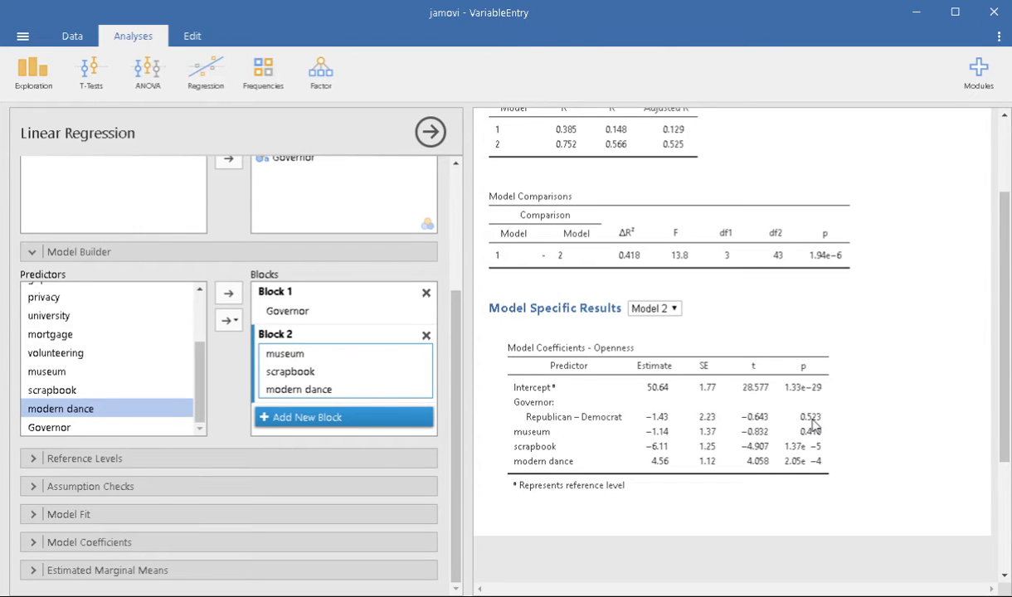
Step: Create a third block in the regression model and add instagram to it
scroll(813, 424, "up", 1)
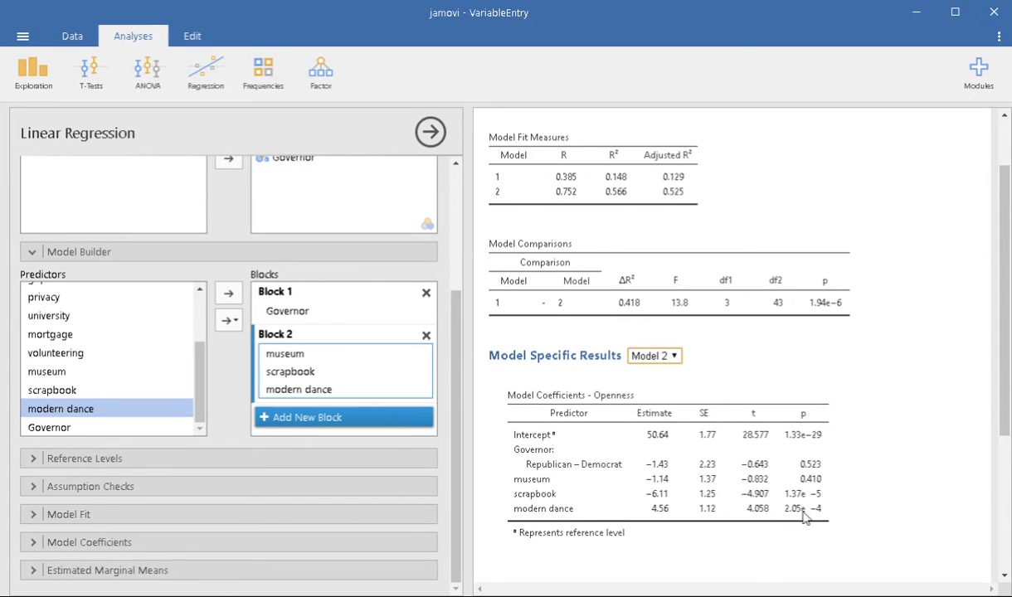
scroll(769, 498, "up", 1)
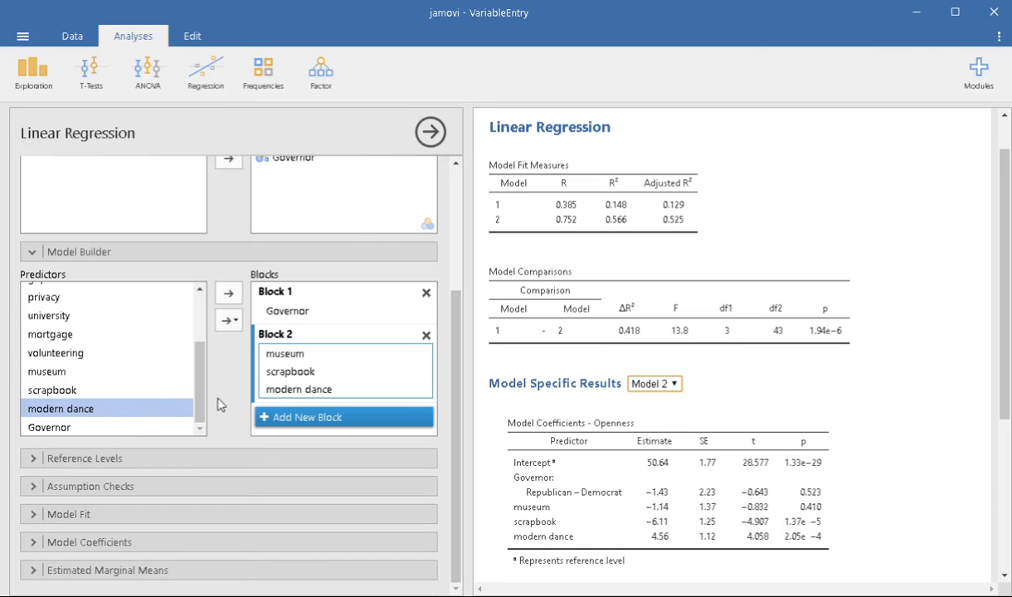
left_click(369, 415)
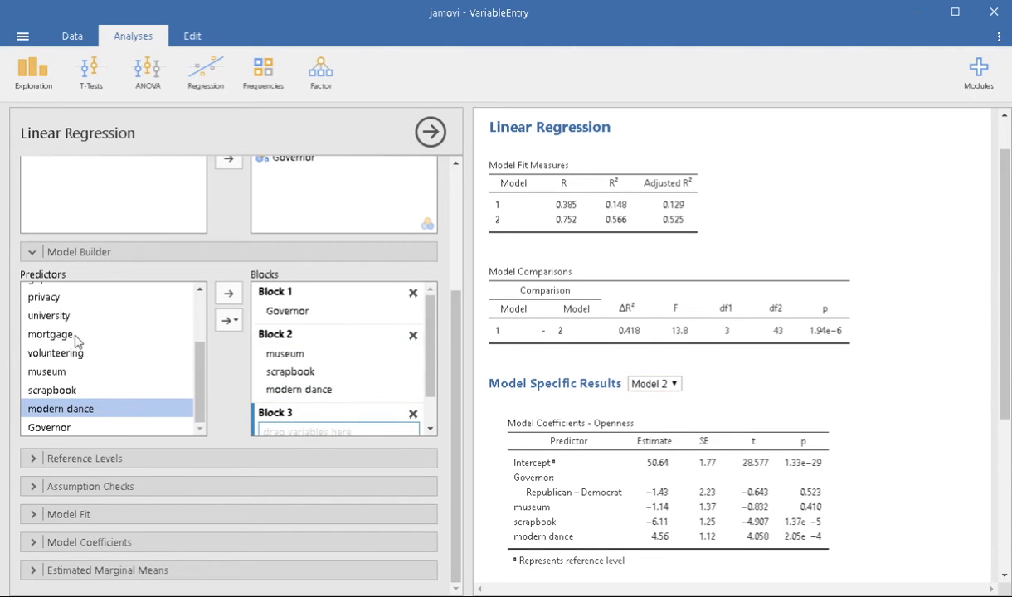
scroll(79, 363, "up", 3)
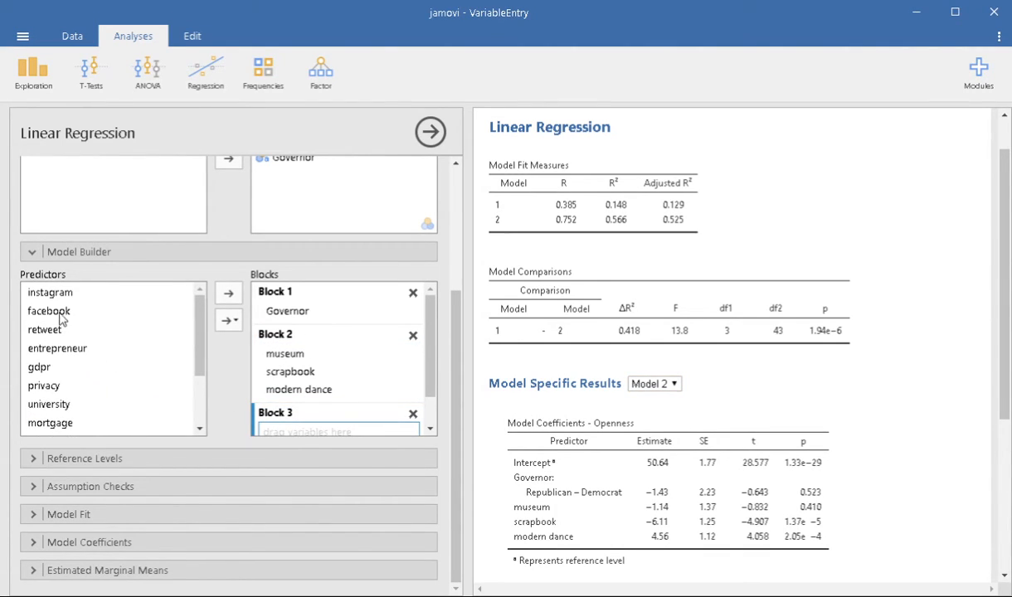
left_click(46, 292)
scroll(249, 401, "down", 2)
left_click(232, 293)
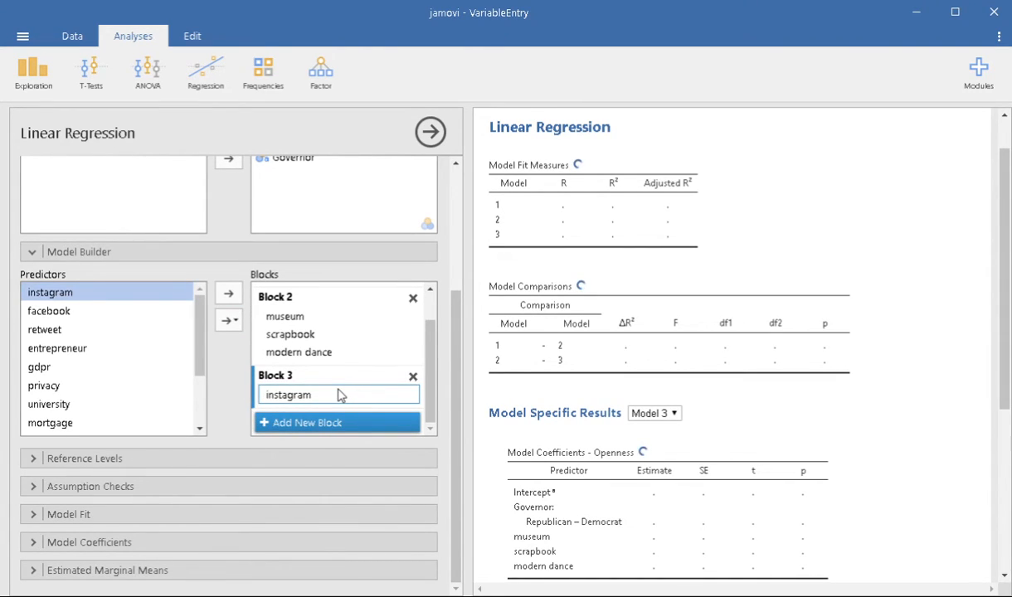
Step: Examine the model fit measures, the model comparisons and the coefficients of Model 3
scroll(659, 414, "down", 2)
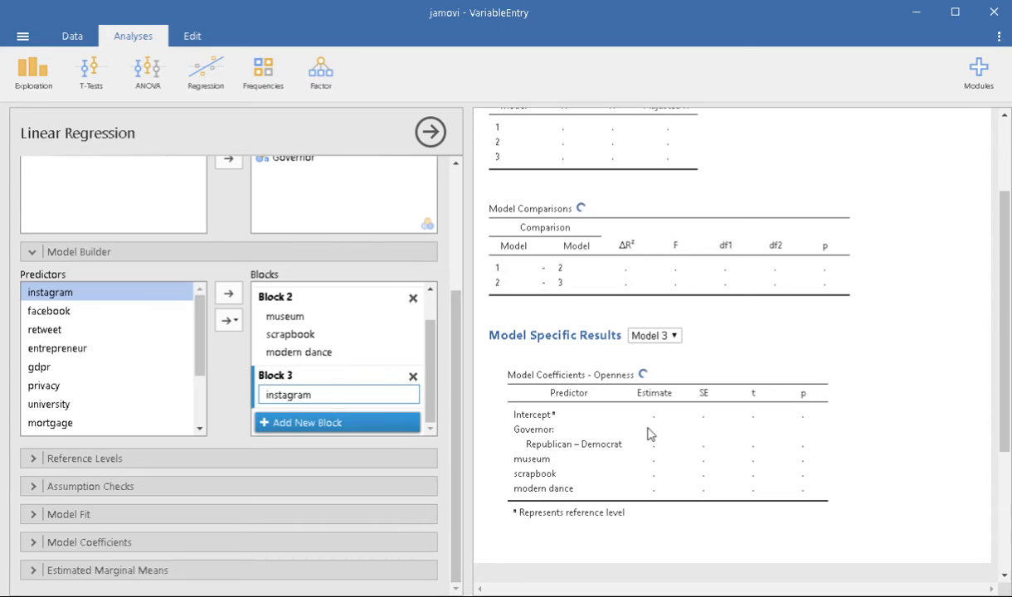
scroll(650, 434, "up", 3)
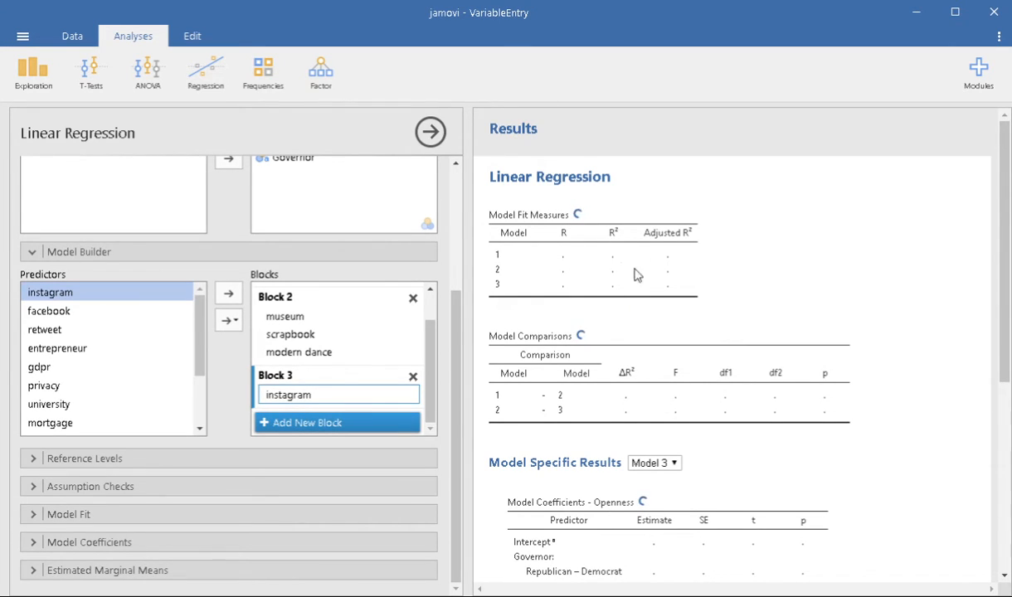
scroll(669, 294, "down", 1)
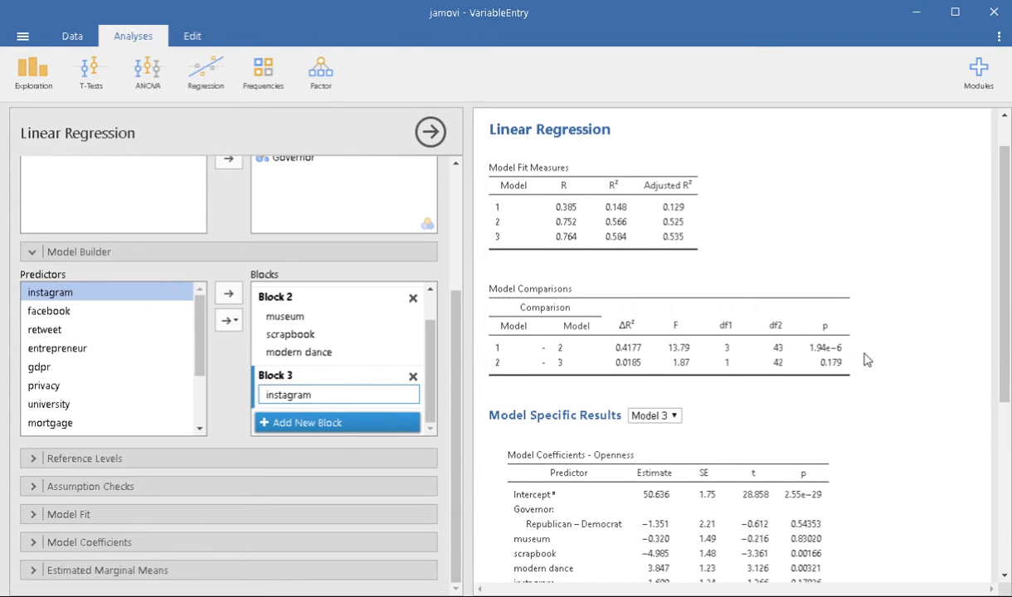
scroll(873, 381, "down", 5)
scroll(751, 374, "up", 2)
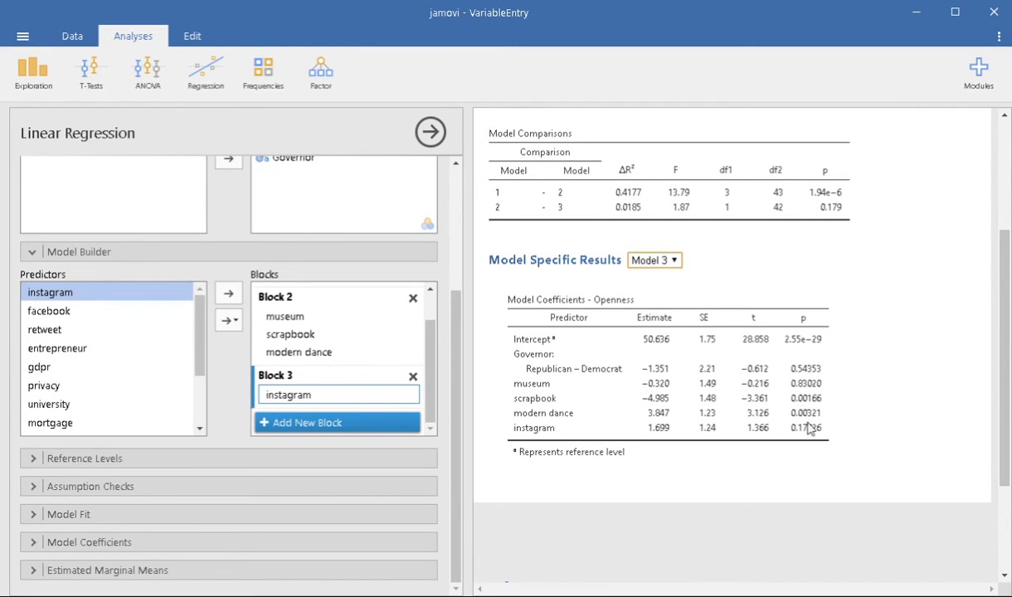
Step: Compare the coefficient tables of Models 1, 2 and 3 in the model-specific results, finishing on Model 3
left_click(648, 260)
left_click(629, 286)
left_click(663, 347)
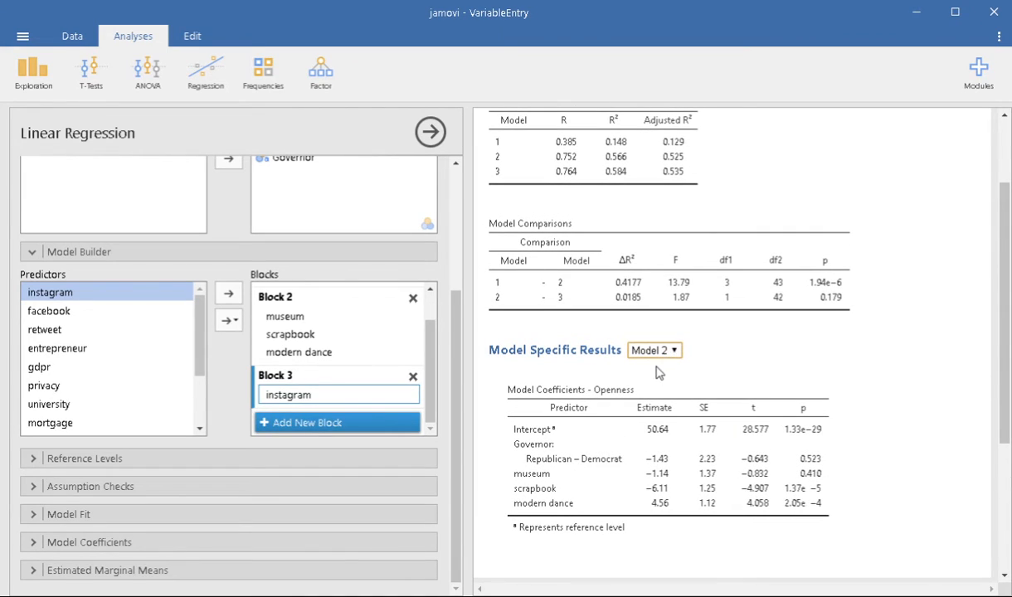
left_click(656, 366)
left_click(633, 380)
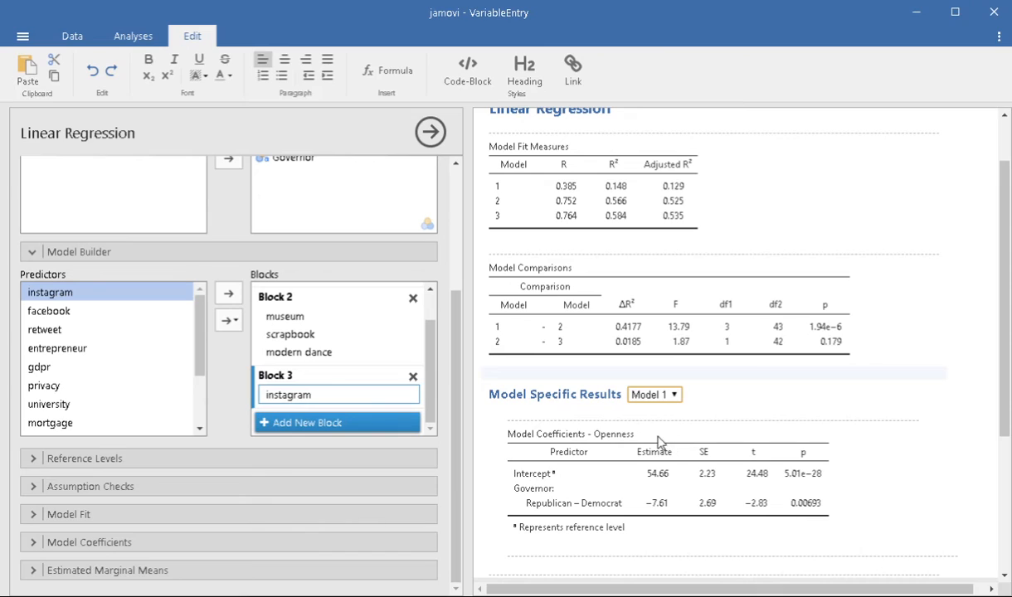
left_click(663, 438)
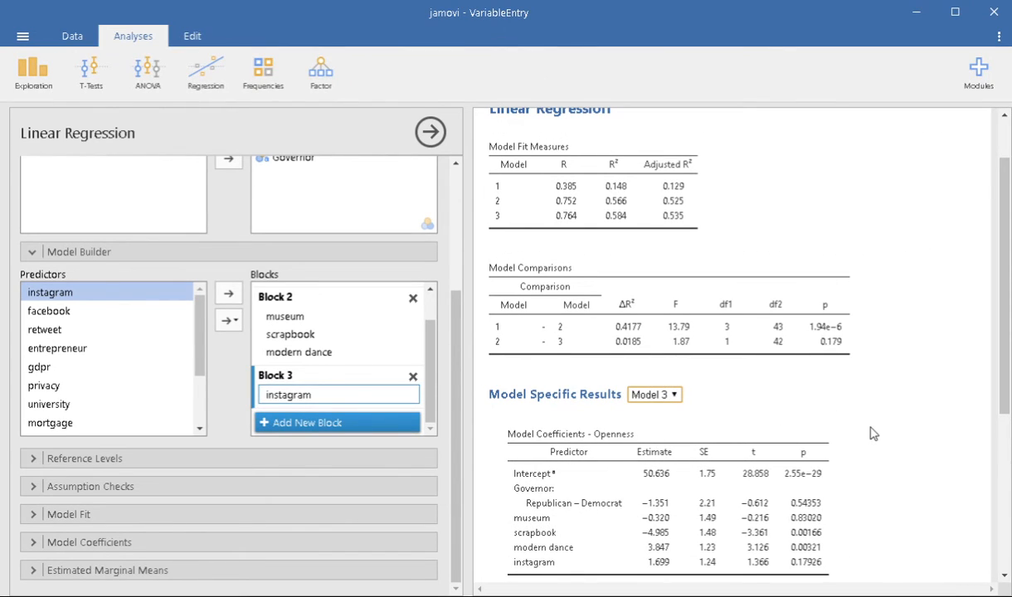
scroll(752, 398, "down", 2)
scroll(760, 406, "up", 1)
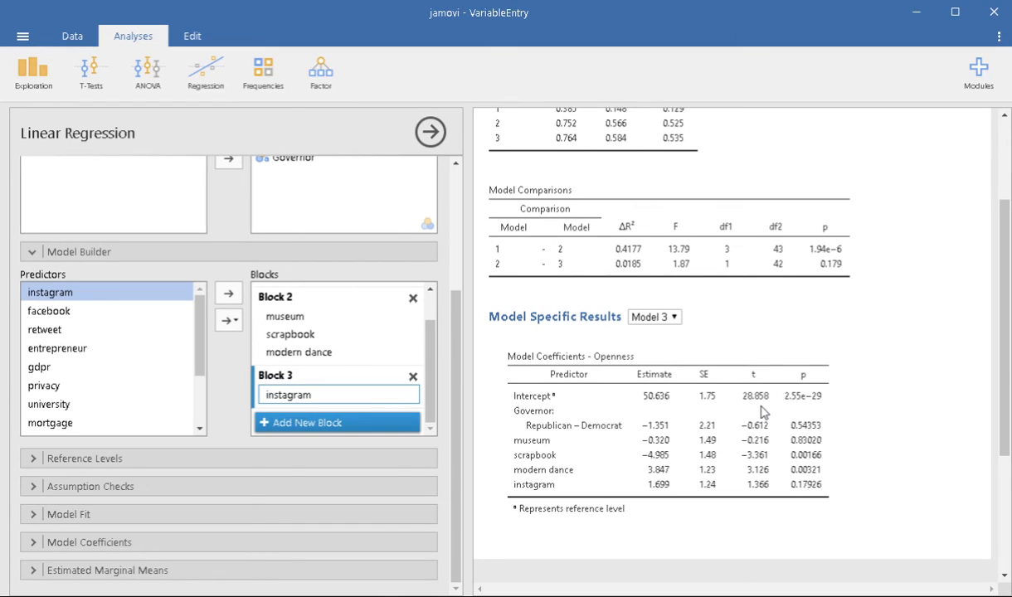
Step: Review the available assumption checks and model fit options for the regression
left_click(83, 486)
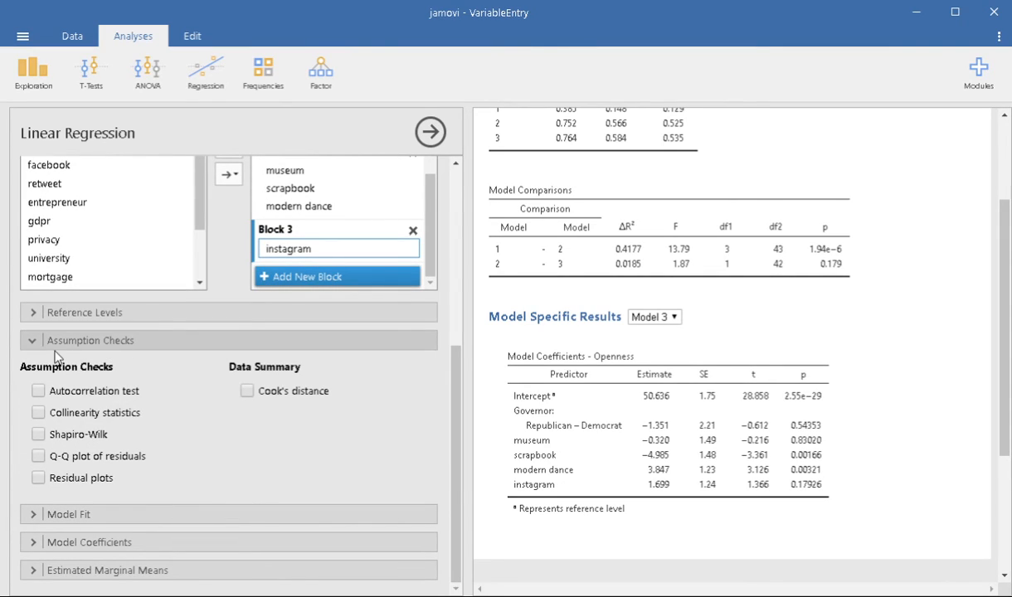
left_click(137, 340)
left_click(118, 514)
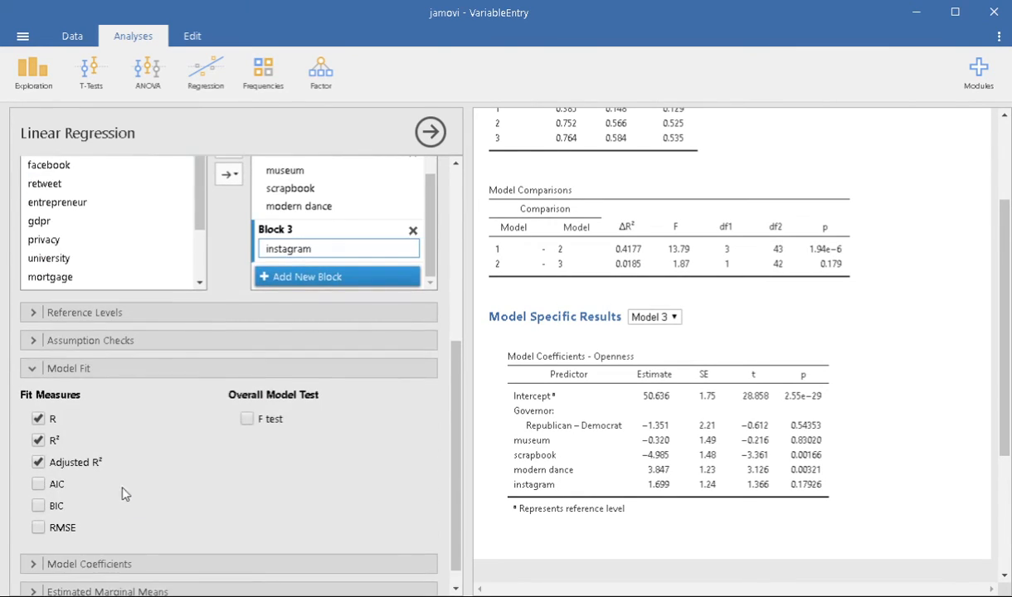
left_click(125, 367)
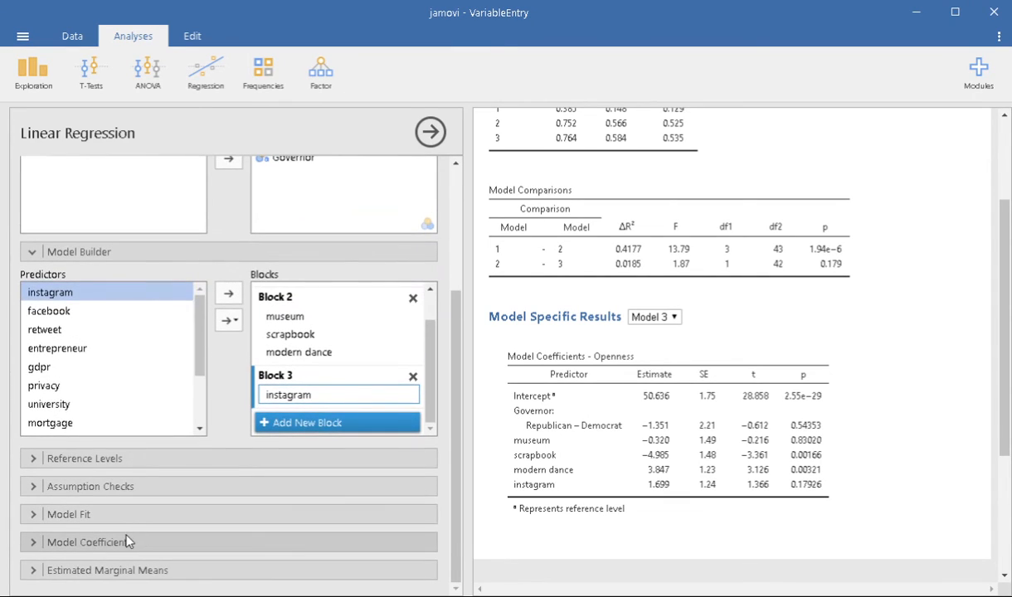
Step: Include standardized estimates with their 95% confidence interval in the model coefficients and inspect the expanded coefficient table
left_click(126, 544)
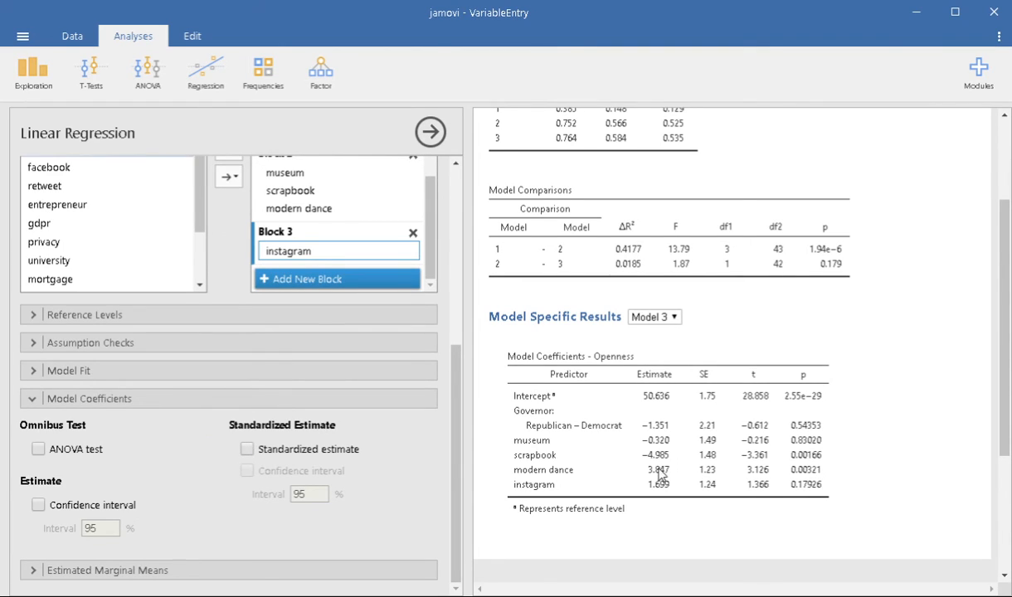
scroll(631, 448, "up", 1)
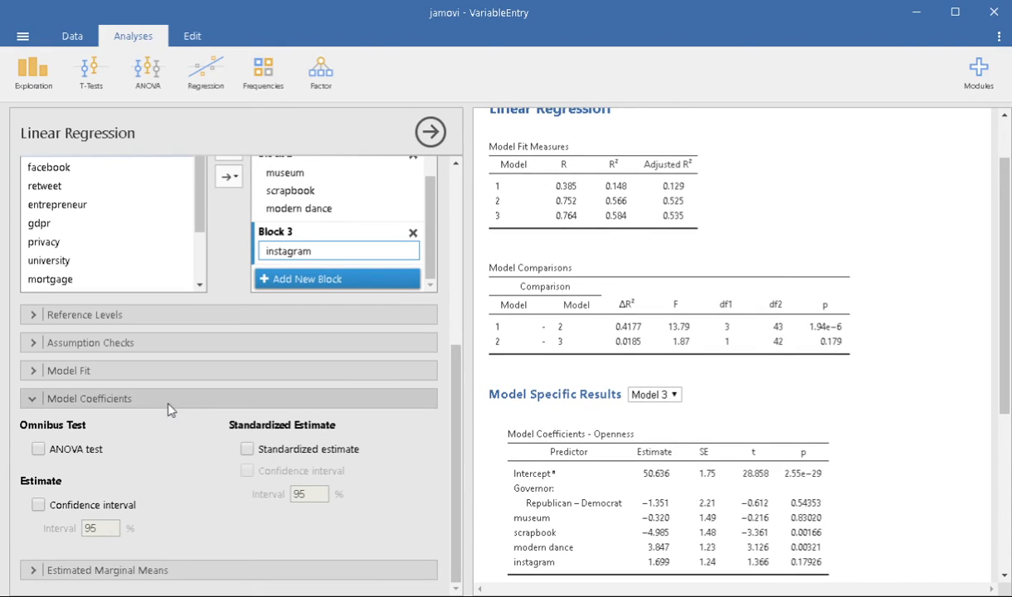
left_click(247, 450)
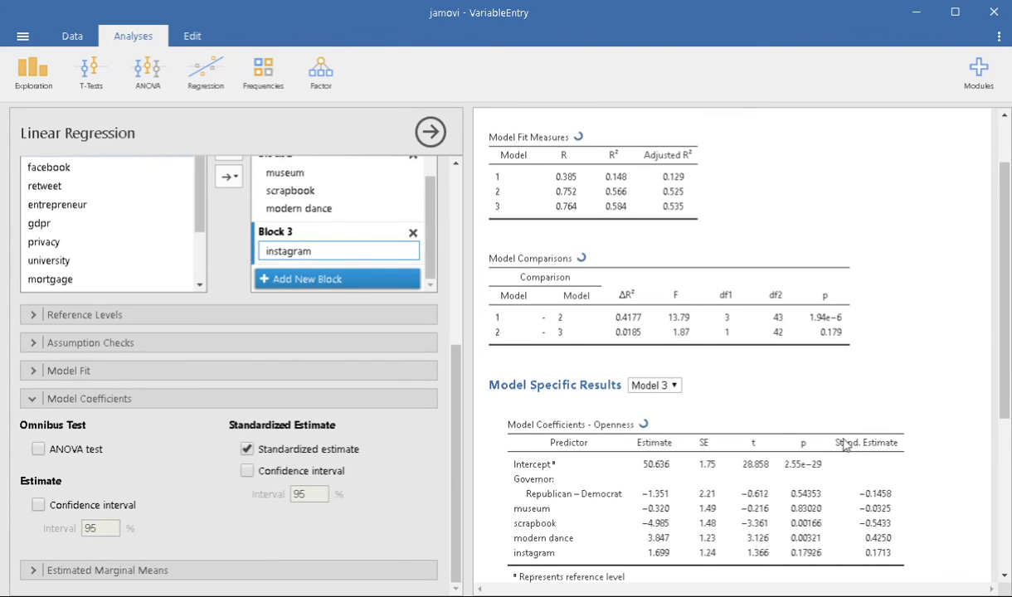
left_click(248, 472)
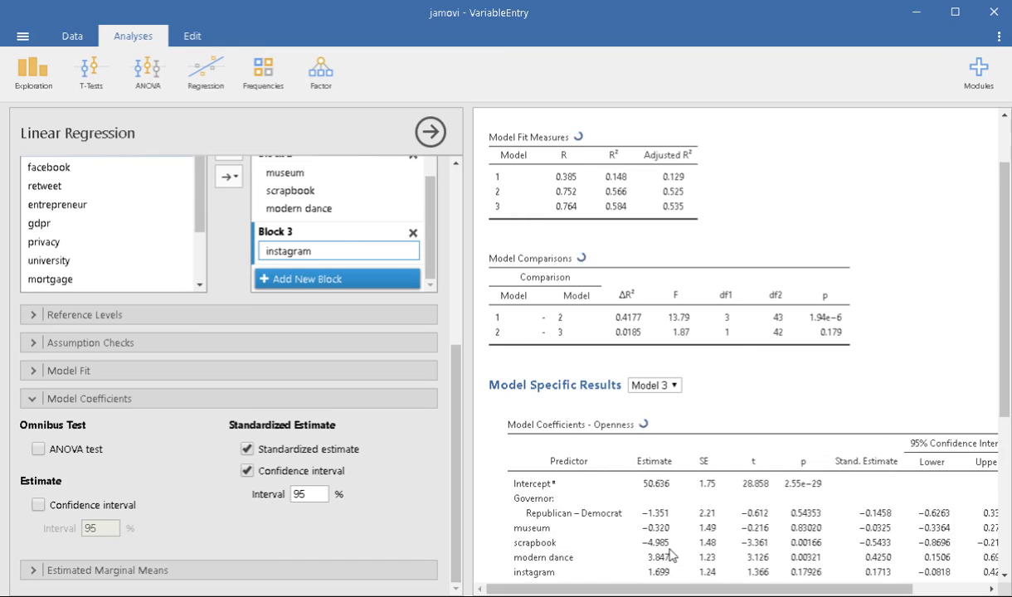
scroll(670, 554, "down", 1)
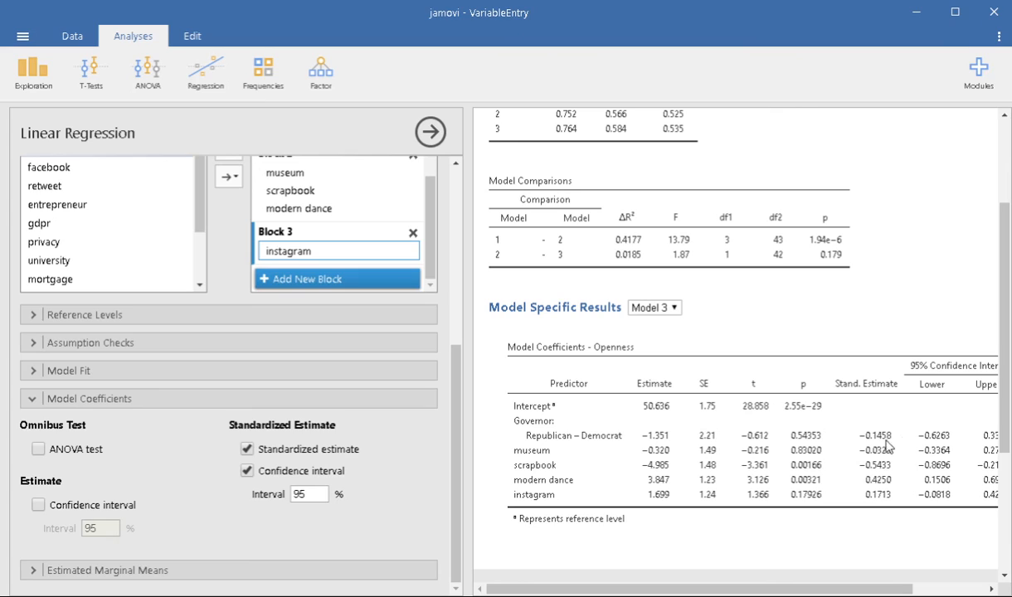
left_click_drag(836, 593, 864, 593)
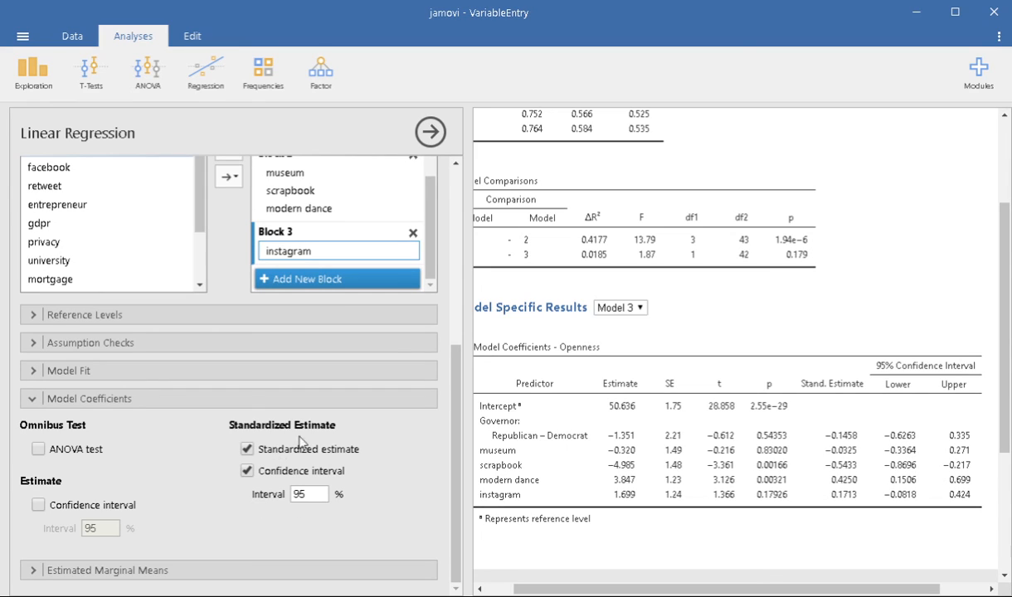
left_click_drag(901, 590, 859, 590)
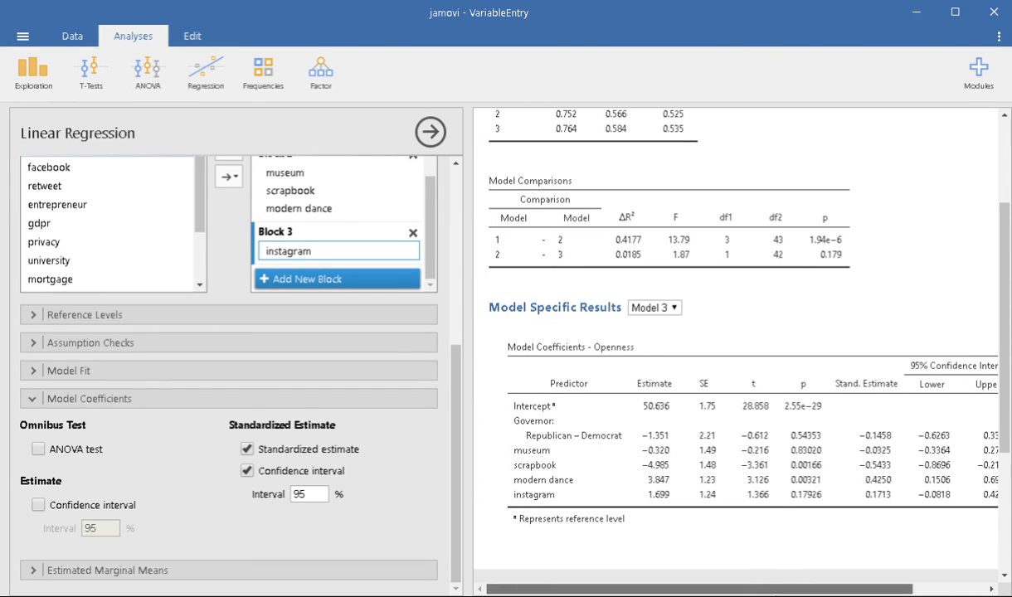
Step: Review the estimated marginal means options, leaving the marginal means term empty
left_click(187, 569)
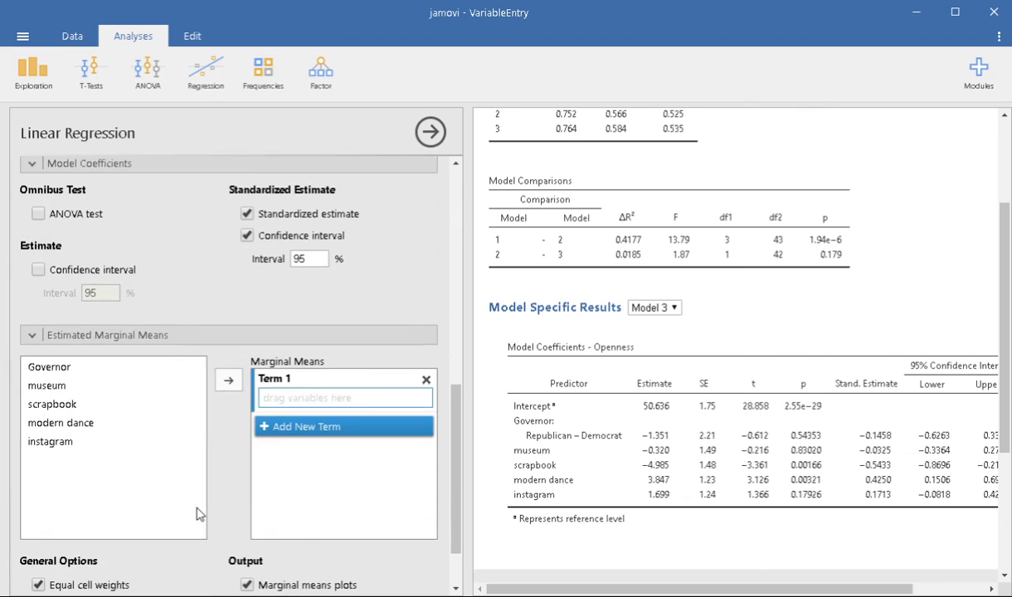
scroll(201, 493, "down", 1)
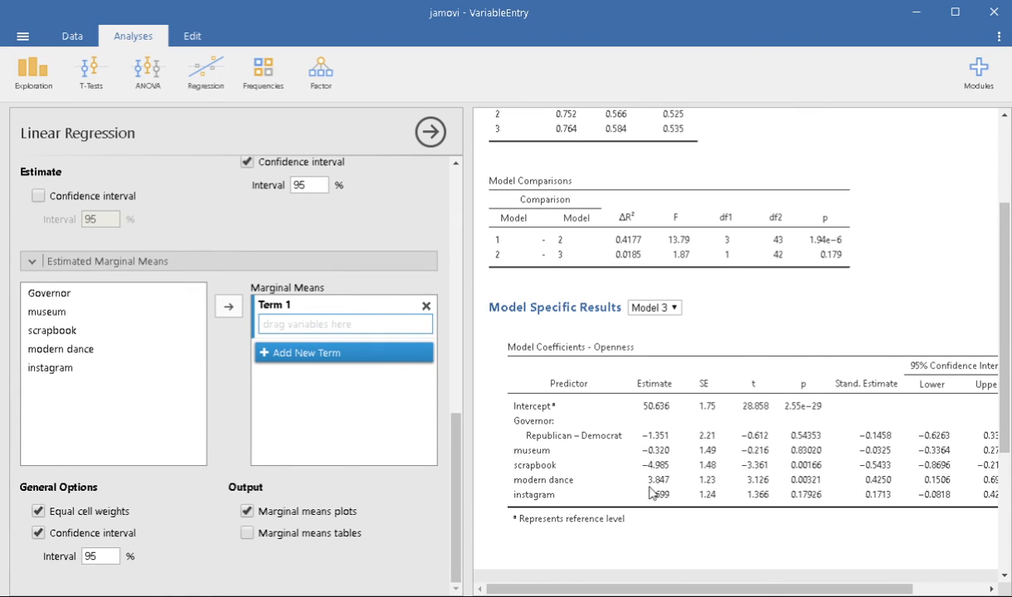
left_click(174, 262)
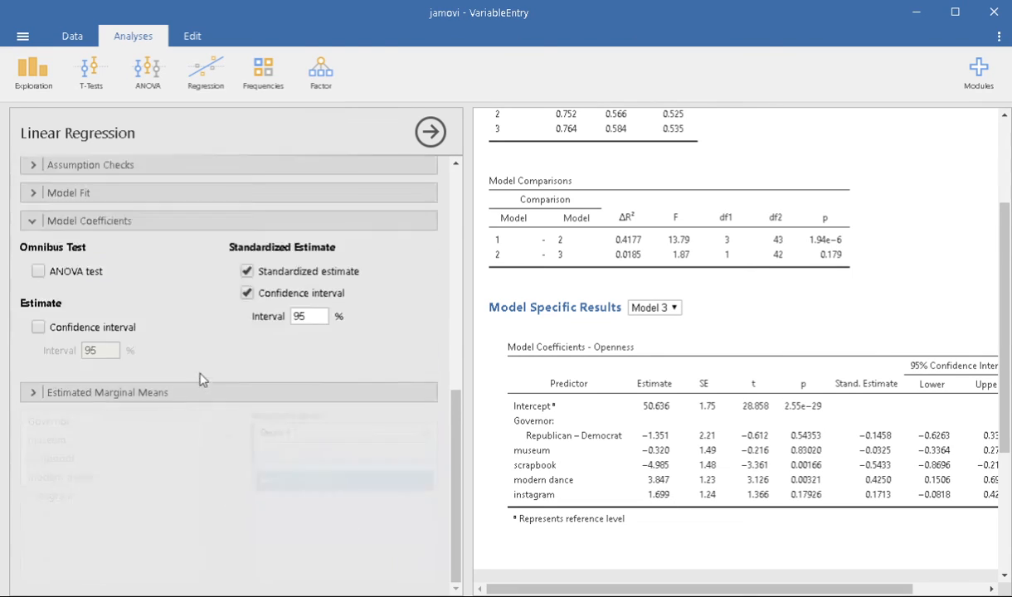
scroll(177, 376, "up", 5)
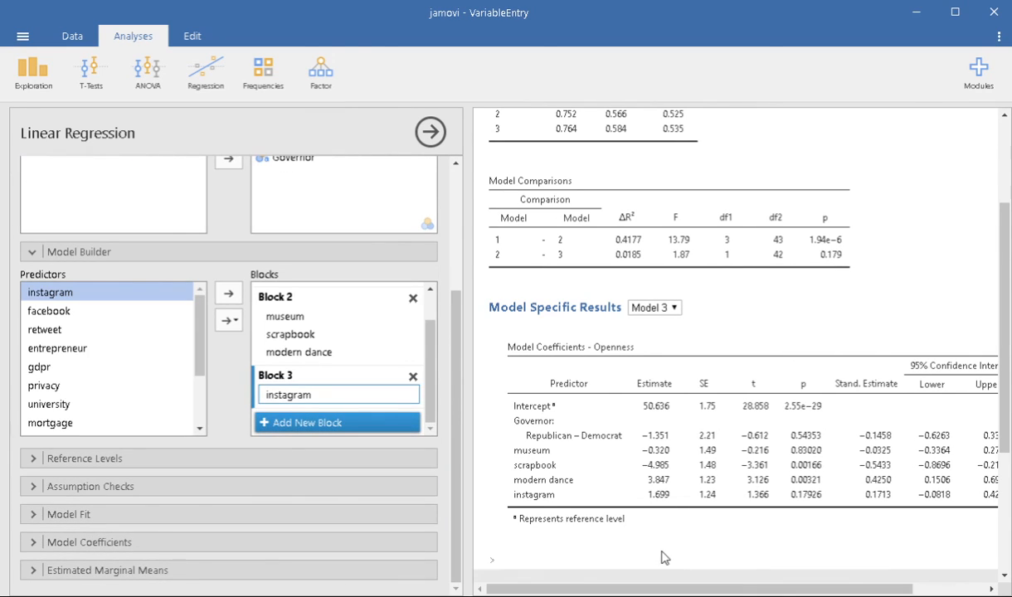